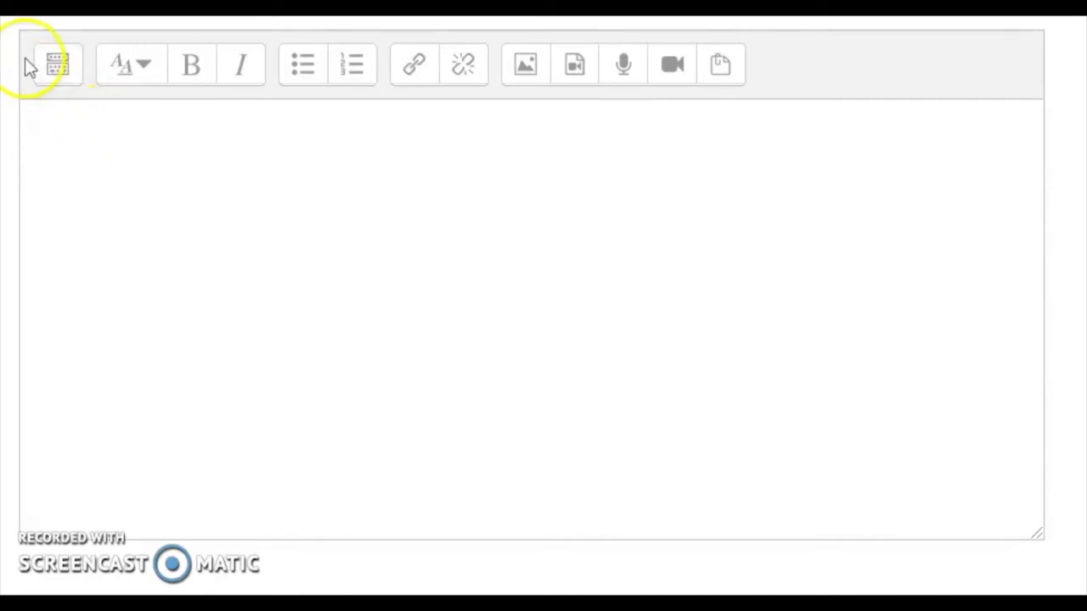
# - Expand the text editor's toolbar so that all rows of formatting tools are shown
pyautogui.click(69, 90)
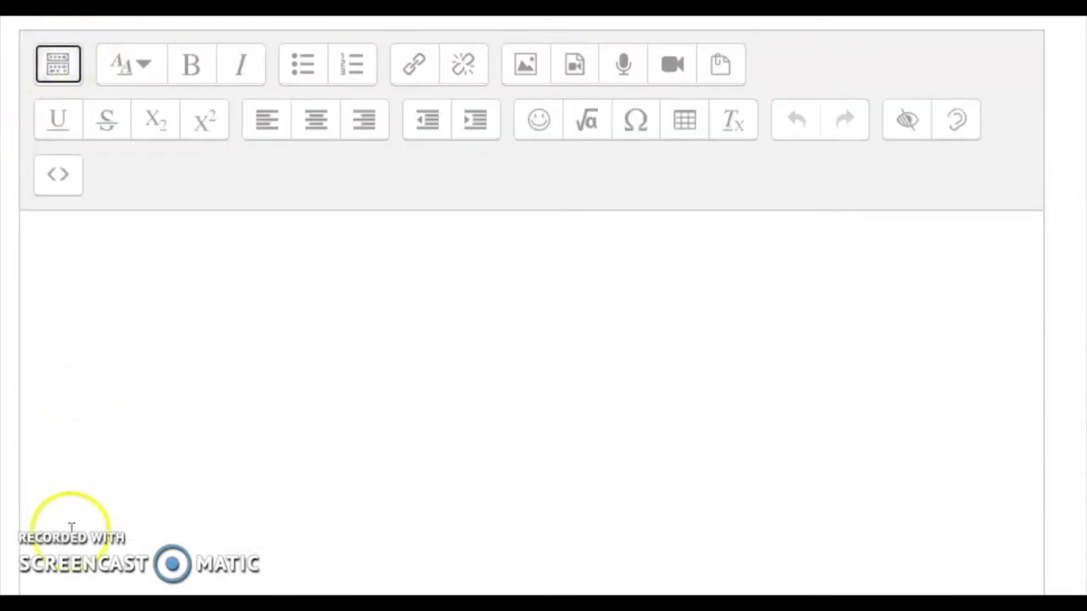
pyautogui.click(78, 69)
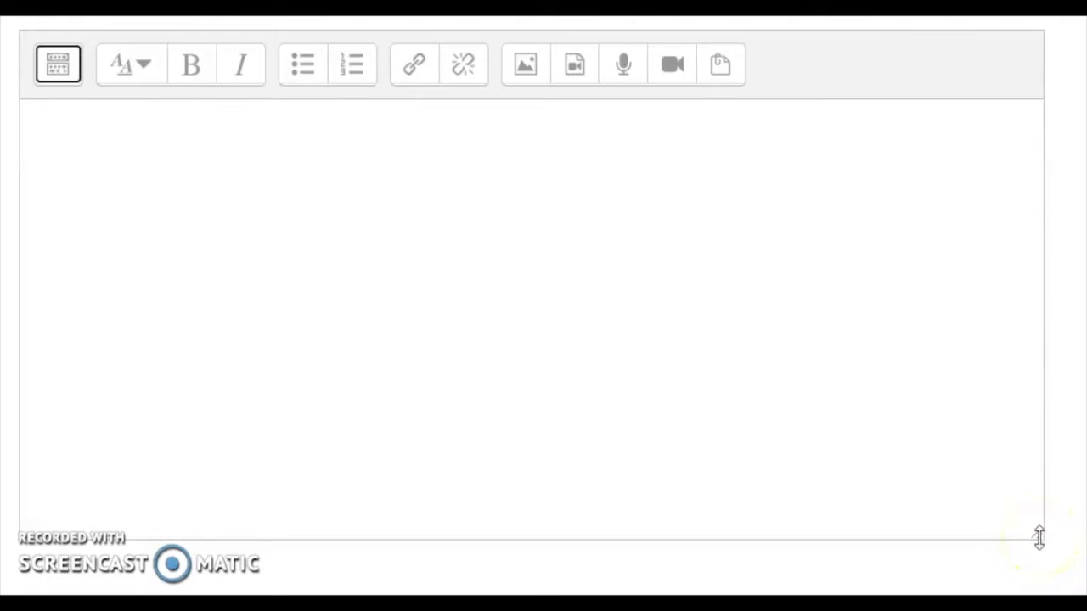
pyautogui.moveTo(1039, 537); pyautogui.dragTo(1065, 570)
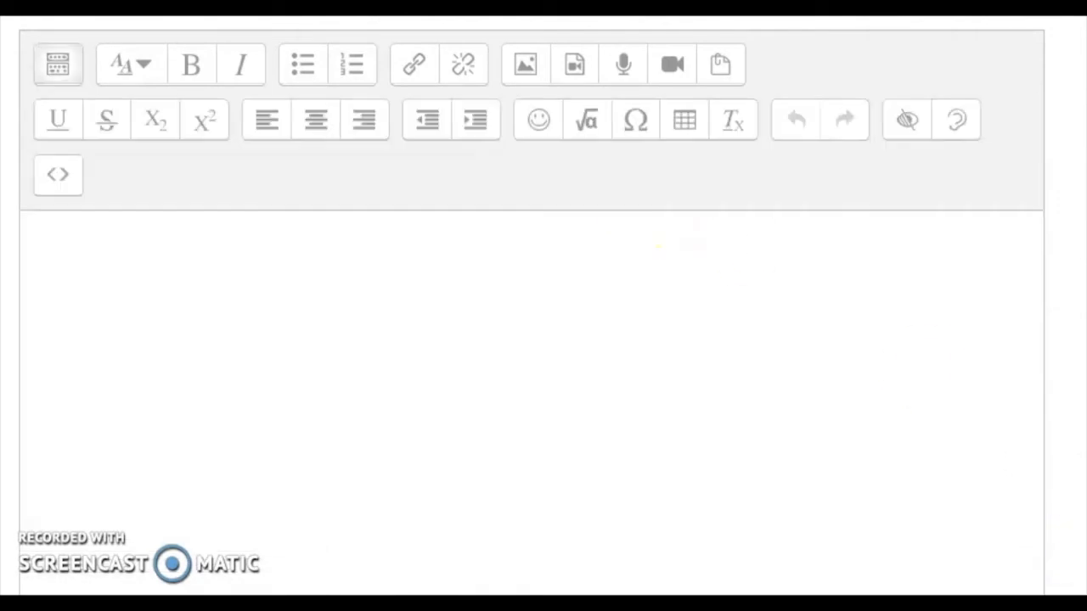
# - Enter the sentence "Here is some text." in the empty editing area
pyautogui.click(197, 386)
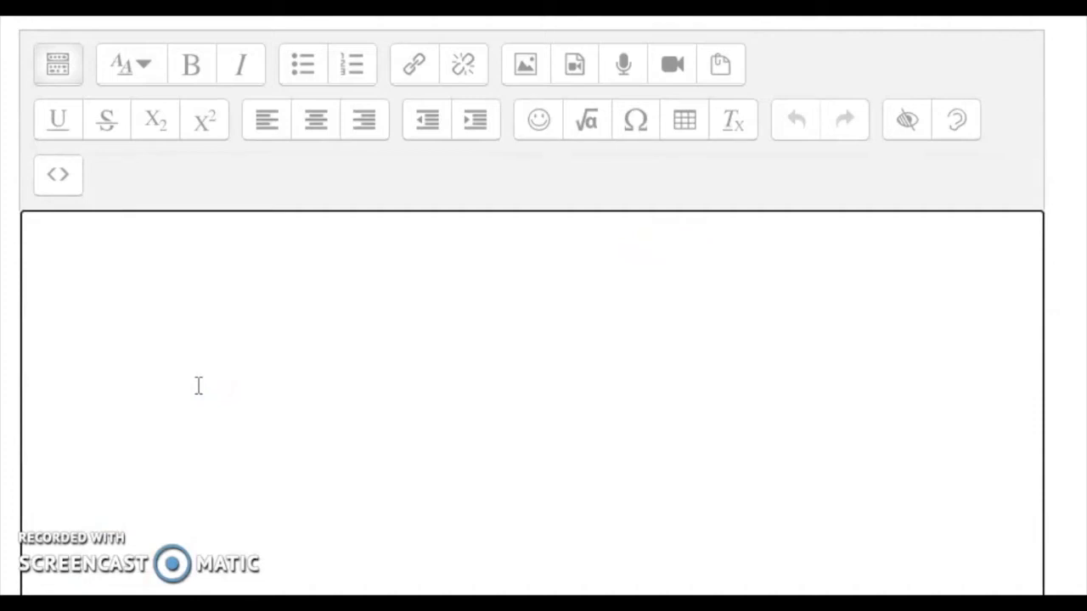
pyautogui.write('Here is some text.')
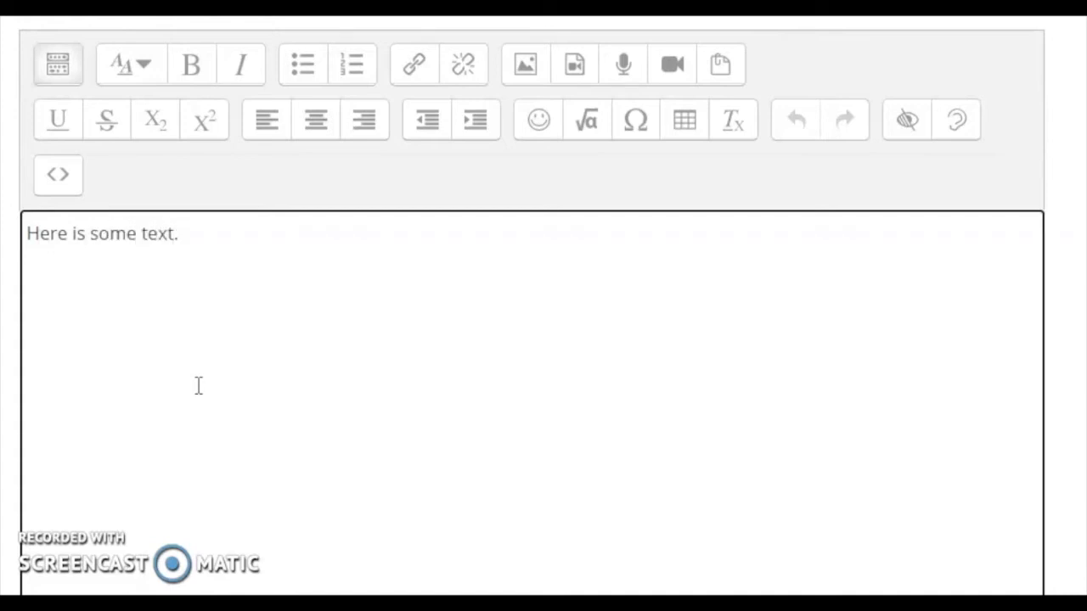
pyautogui.click(166, 400)
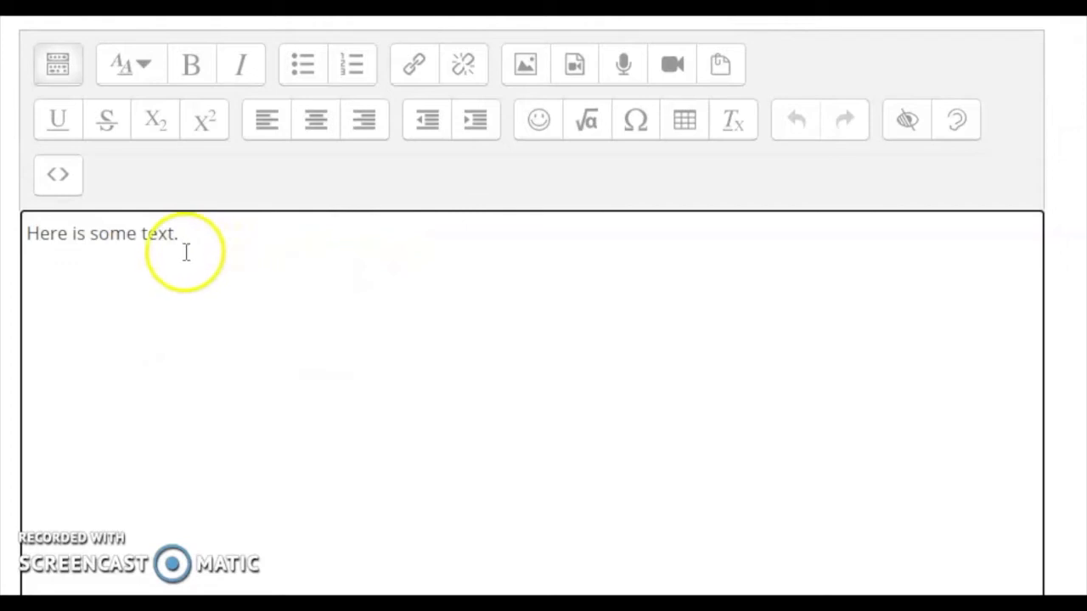
# - Apply the Heading (large) style to the whole sentence "Here is some text."
pyautogui.click(157, 82)
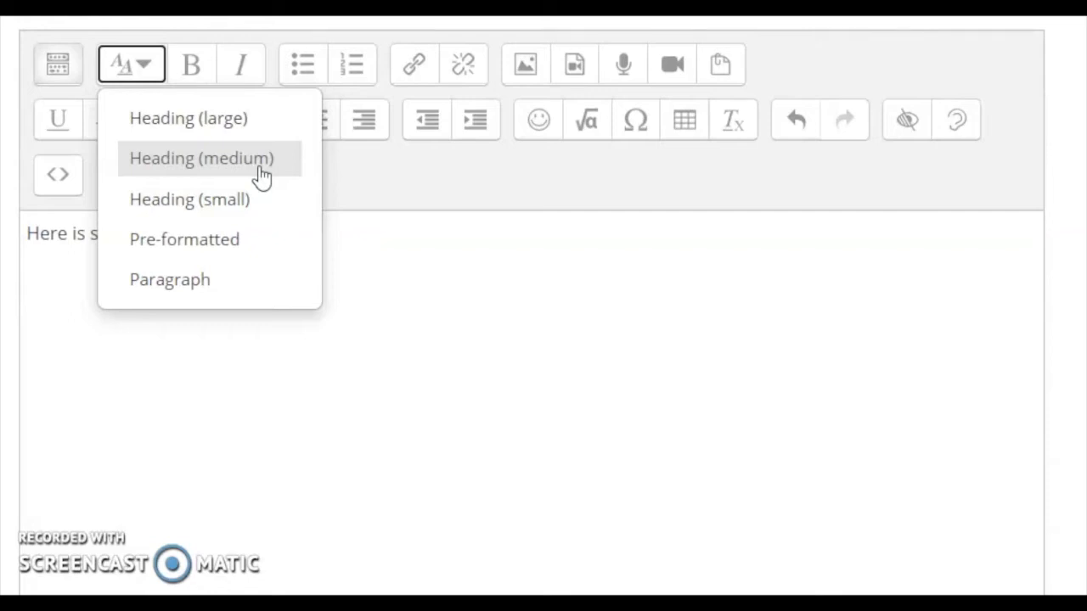
pyautogui.click(164, 361)
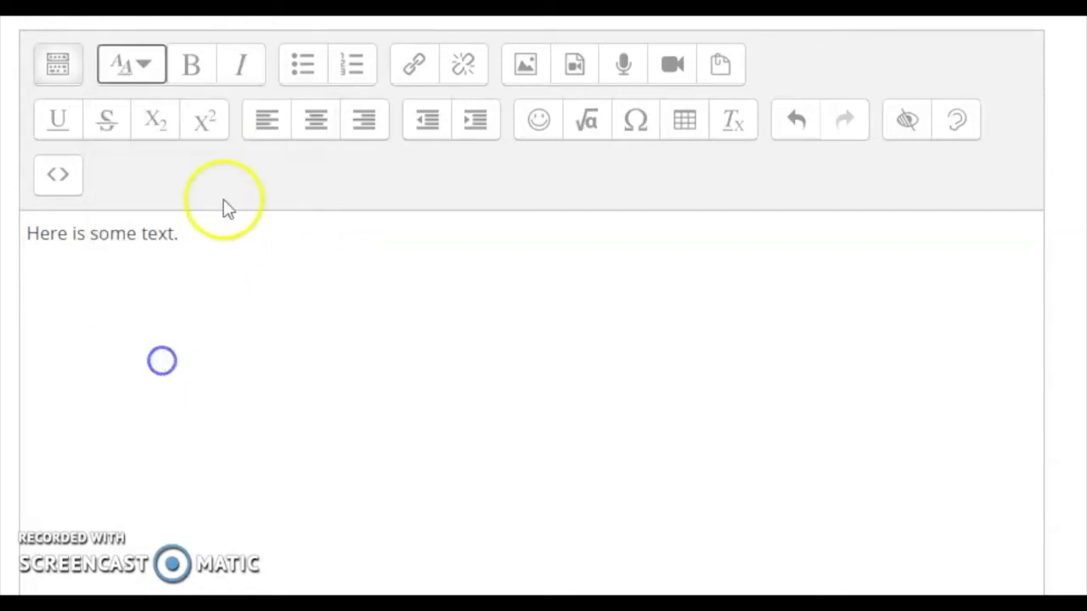
pyautogui.moveTo(197, 235); pyautogui.dragTo(139, 236)
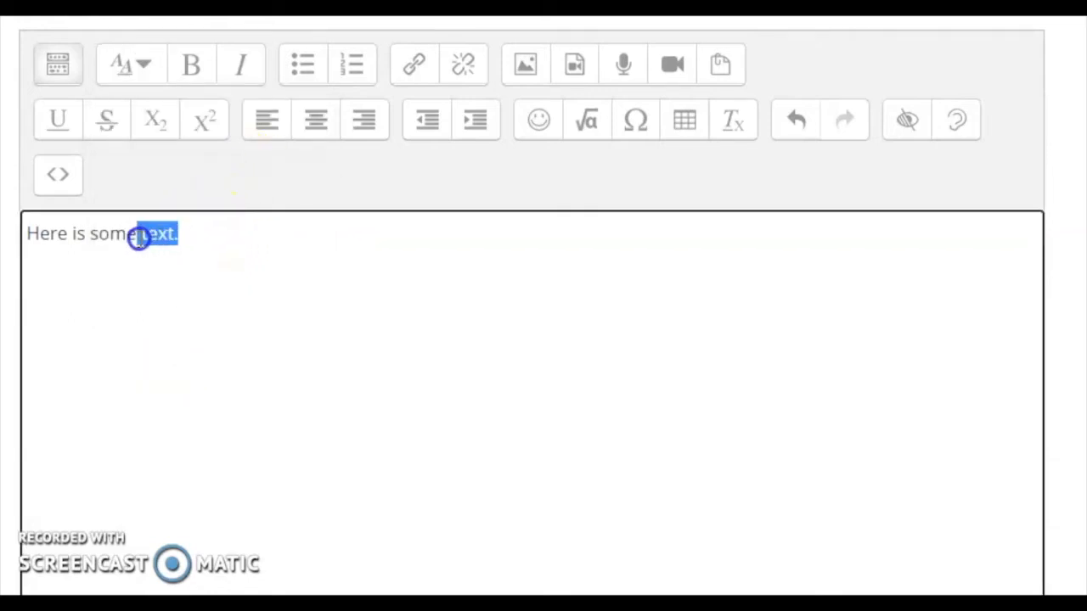
pyautogui.click(27, 235)
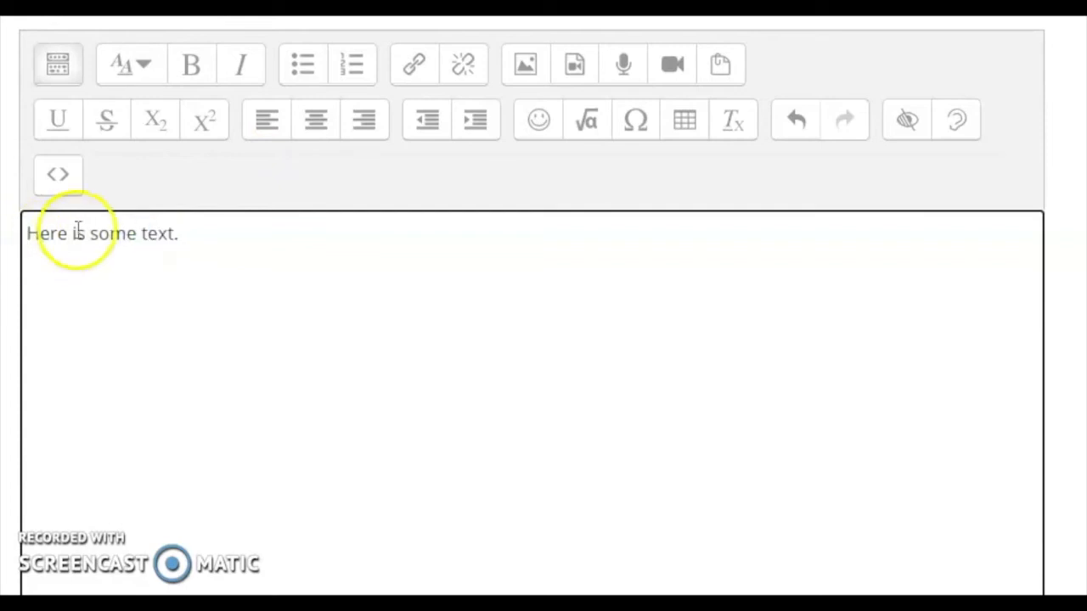
pyautogui.tripleClick(34, 238)
pyautogui.click(145, 63)
pyautogui.click(245, 128)
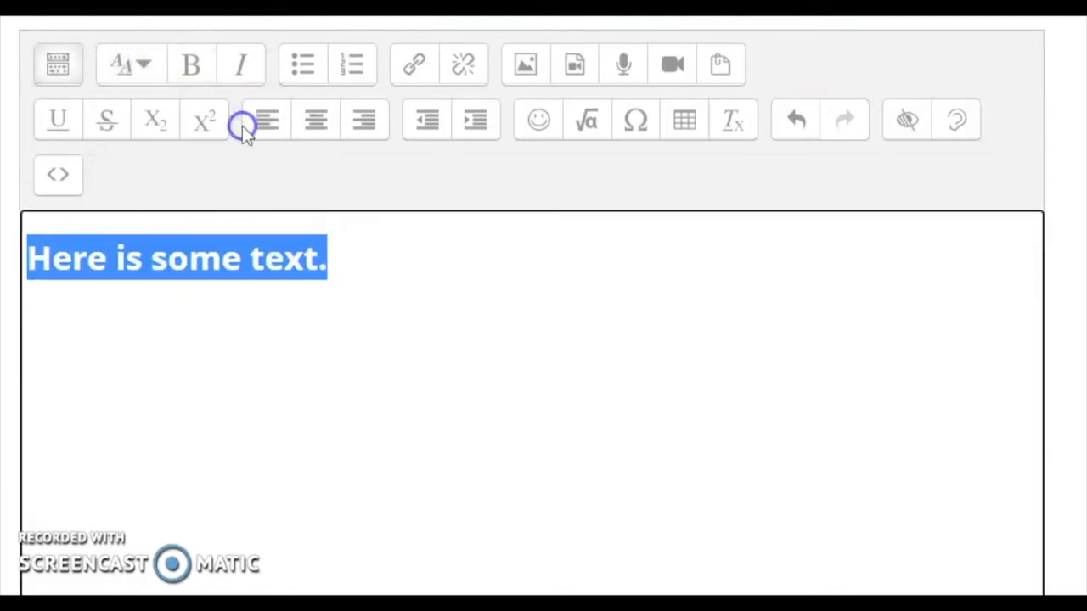
# - Set the large heading back to the Paragraph style
pyautogui.click(350, 243)
pyautogui.moveTo(393, 240); pyautogui.dragTo(8, 267)
pyautogui.click(146, 68)
pyautogui.click(181, 280)
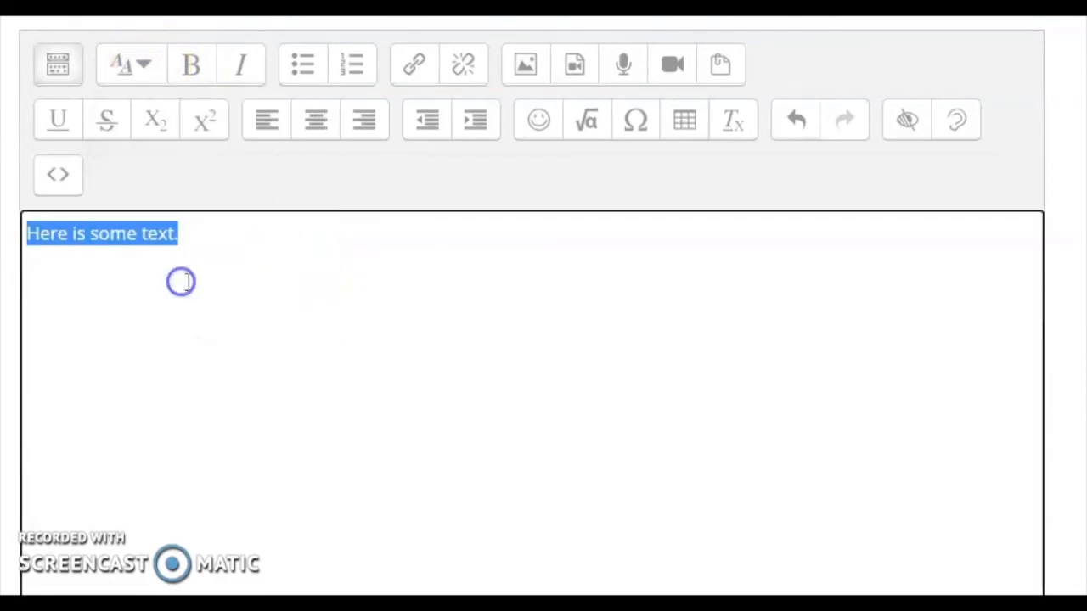
# - Make the whole sentence "Here is some text." bold and italic
pyautogui.click(233, 224)
pyautogui.moveTo(218, 229); pyautogui.dragTo(13, 242)
pyautogui.click(201, 73)
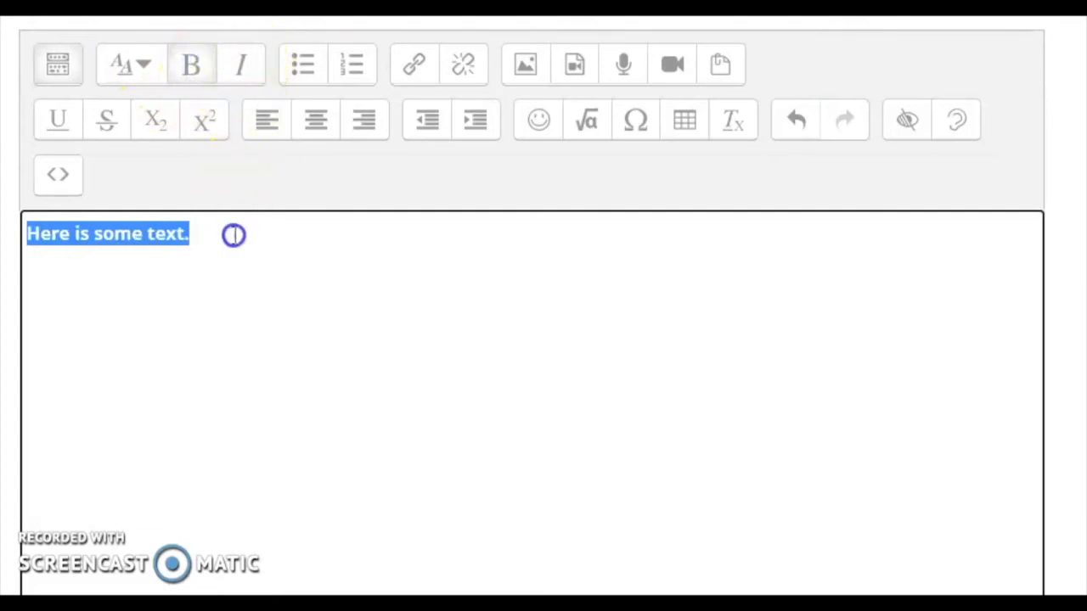
pyautogui.click(204, 246)
pyautogui.moveTo(204, 245); pyautogui.dragTo(13, 259)
pyautogui.click(241, 66)
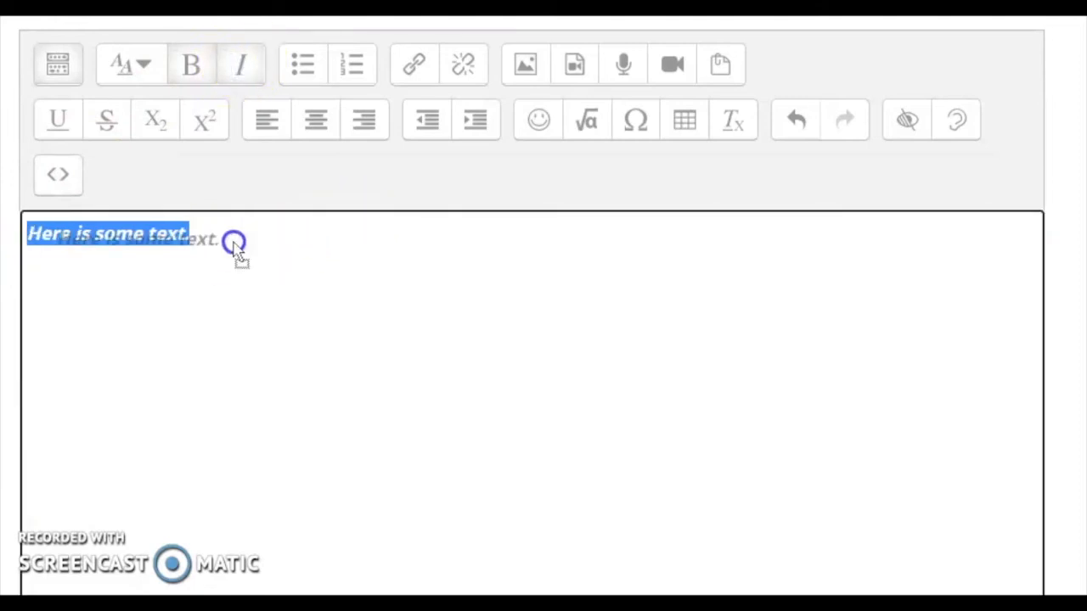
# - Remove the italic and bold formatting from the sentence
pyautogui.click(242, 65)
pyautogui.click(191, 75)
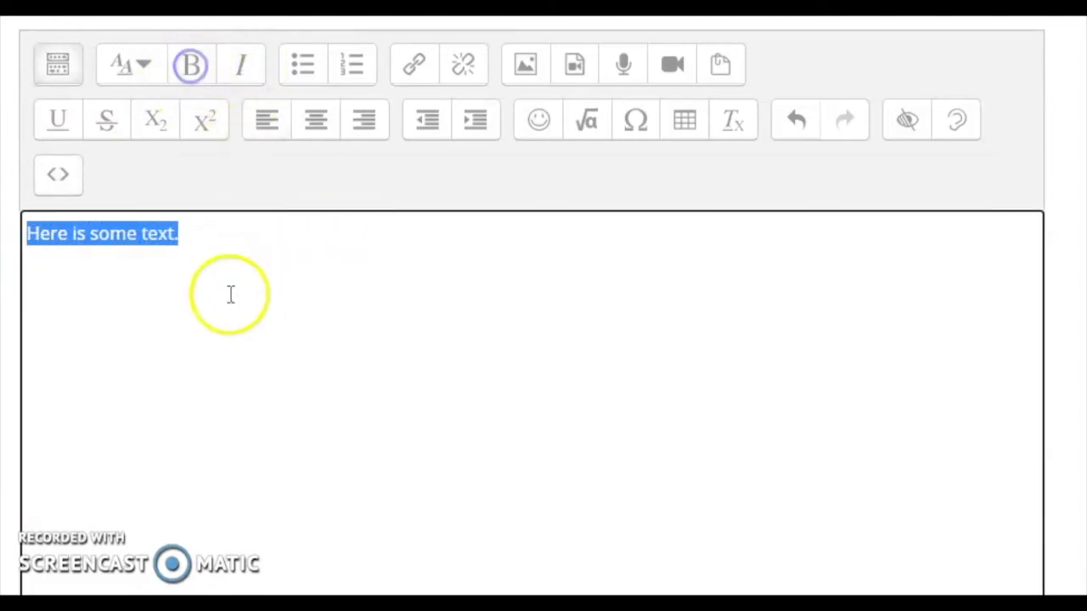
pyautogui.click(223, 240)
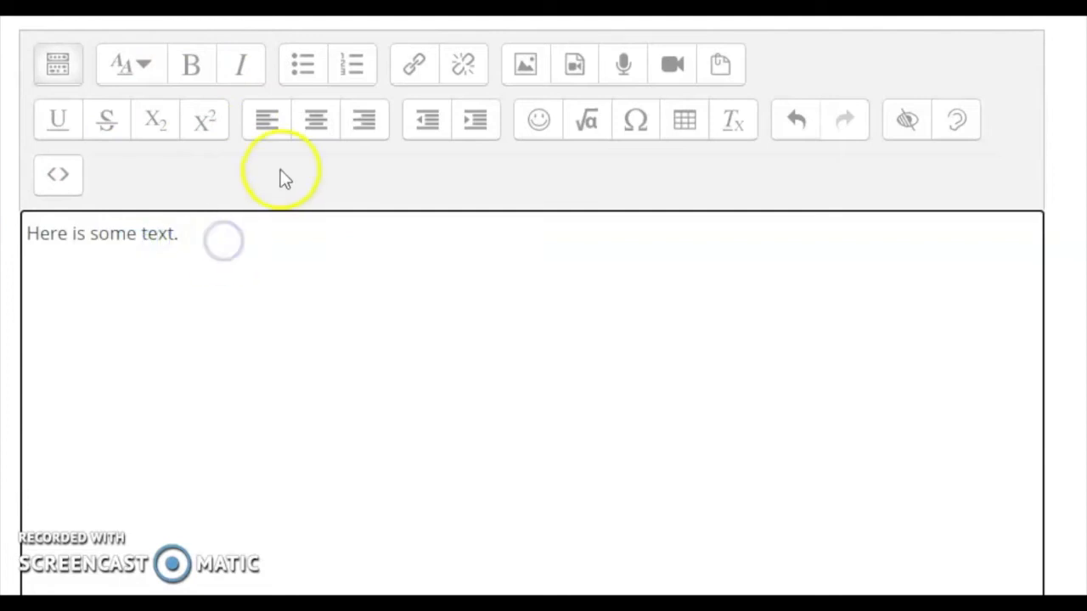
# - Below the sentence, add three separate lines reading "first thing", "second" and "third"
pyautogui.press('Return')
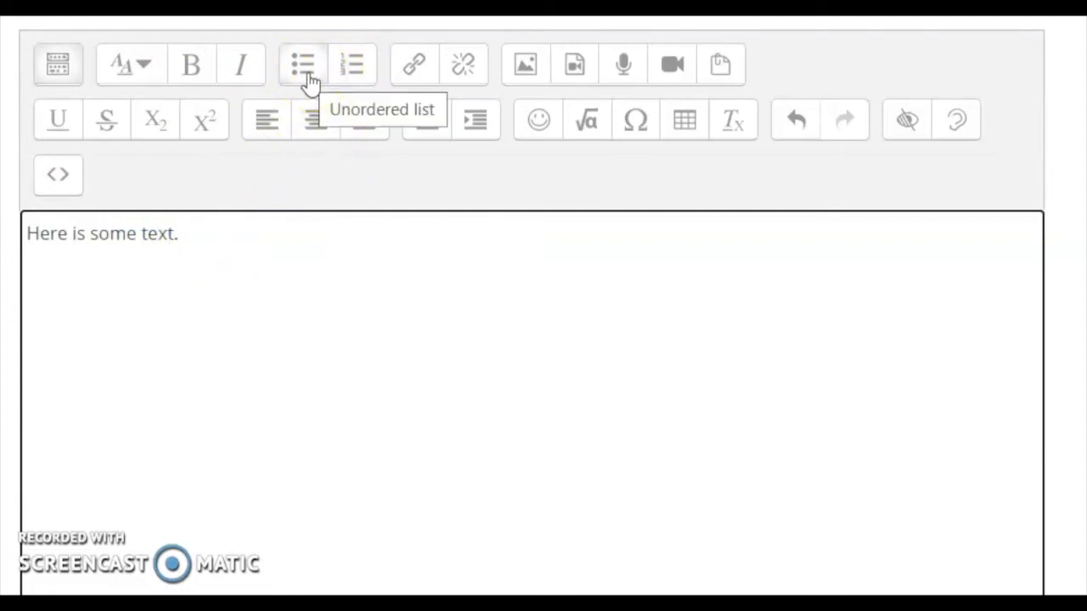
pyautogui.click(352, 70)
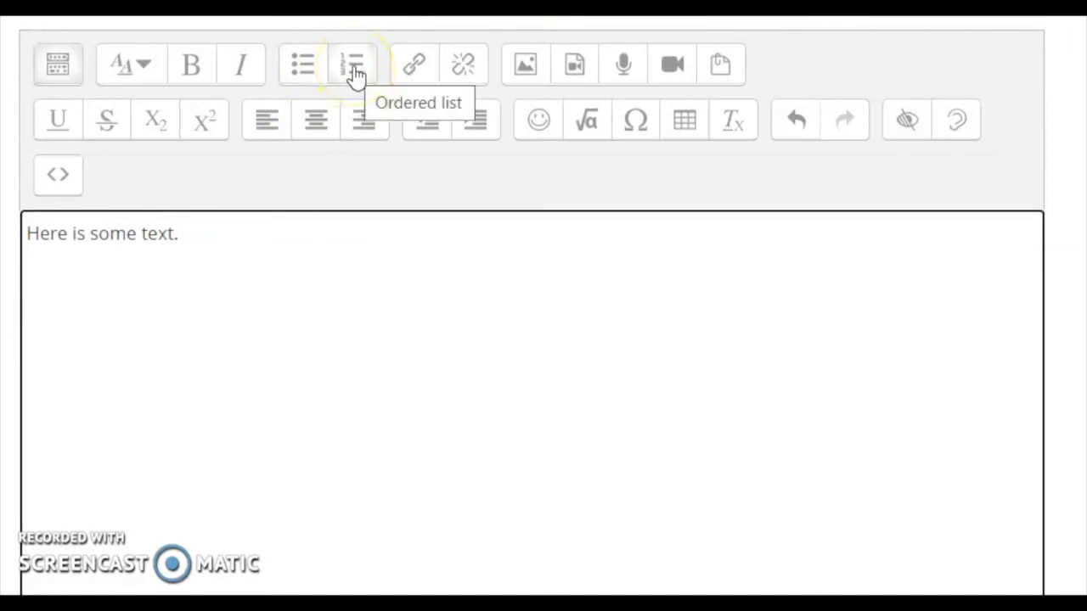
pyautogui.click(99, 306)
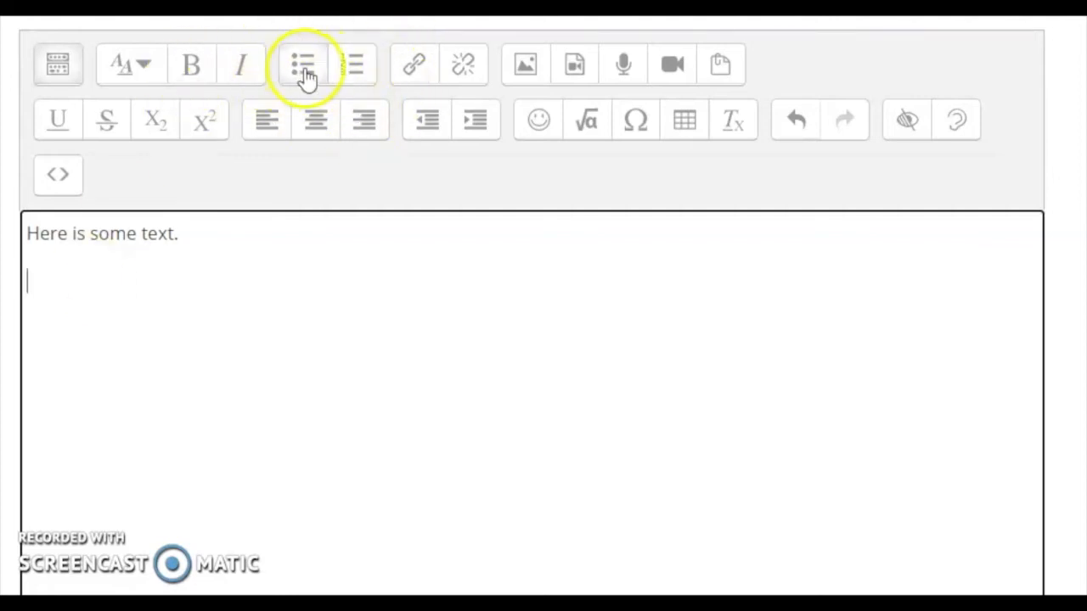
pyautogui.click(71, 309)
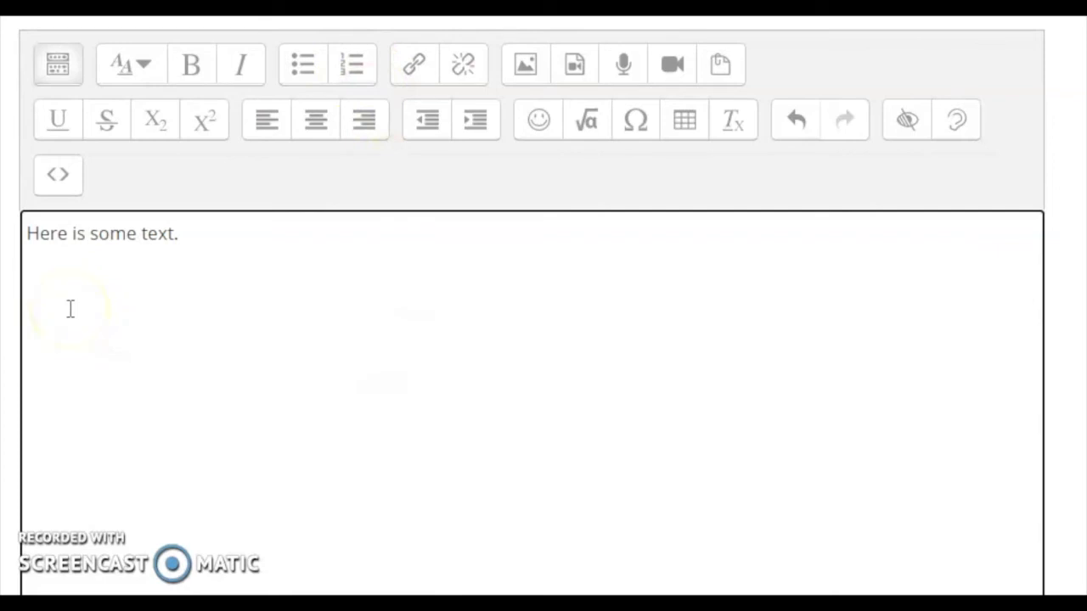
pyautogui.write('first thing')
pyautogui.press('Return')
pyautogui.write('second  thurs')
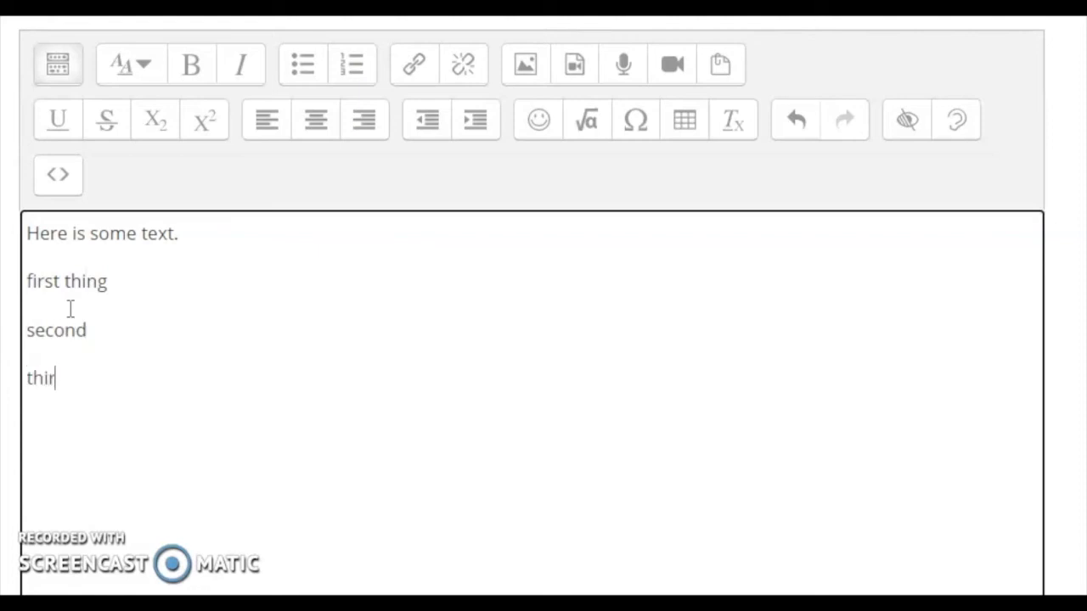
# - Turn the three lines below the sentence into an unordered list and change it to an ordered list
pyautogui.moveTo(79, 383); pyautogui.dragTo(9, 289)
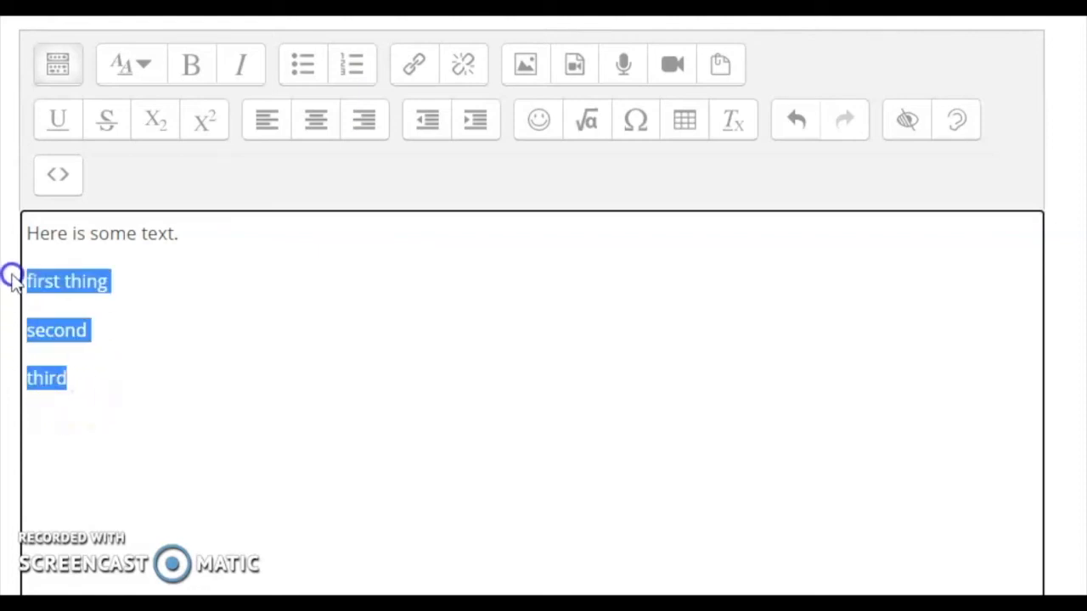
pyautogui.click(304, 78)
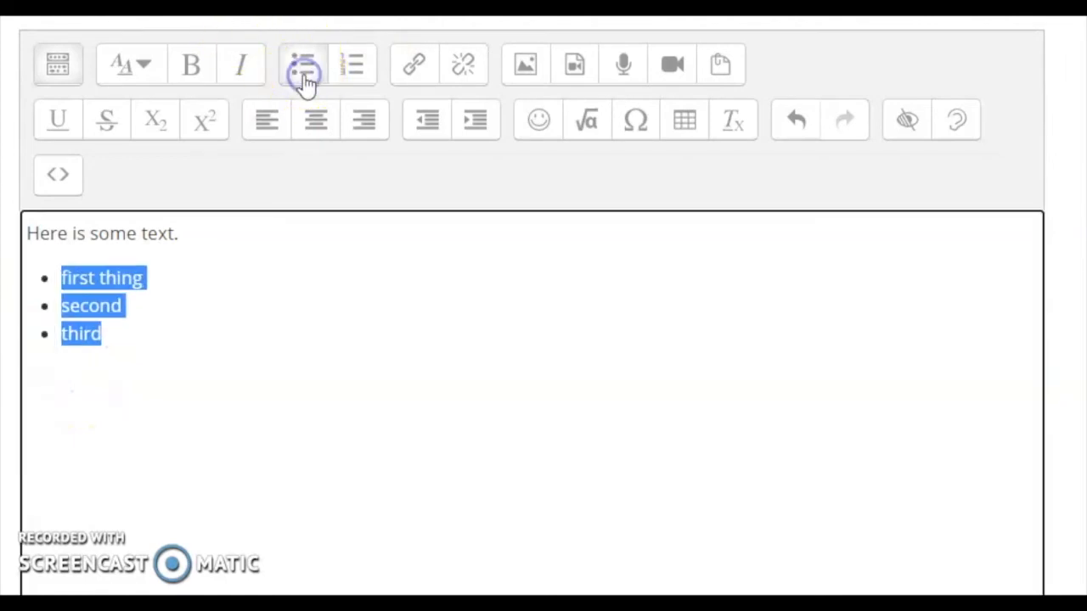
pyautogui.click(356, 73)
pyautogui.click(191, 339)
# - Add "fourth" as the fourth item of the numbered list and end the list after it
pyautogui.click(213, 325)
pyautogui.press('Return')
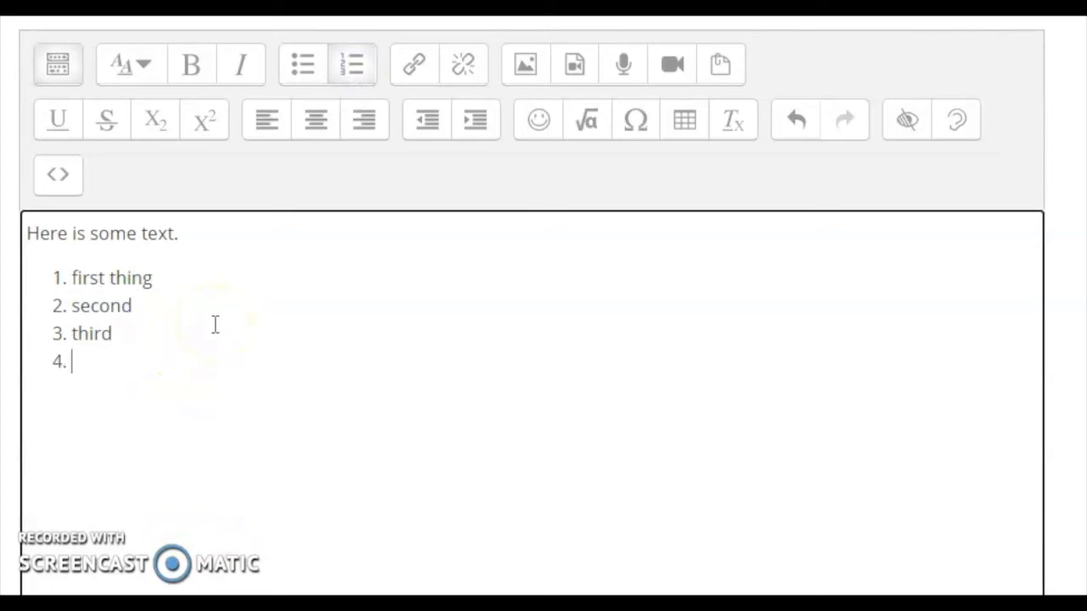
pyautogui.write('fourth')
pyautogui.press('Return')
pyautogui.click(174, 233)
pyautogui.click(353, 67)
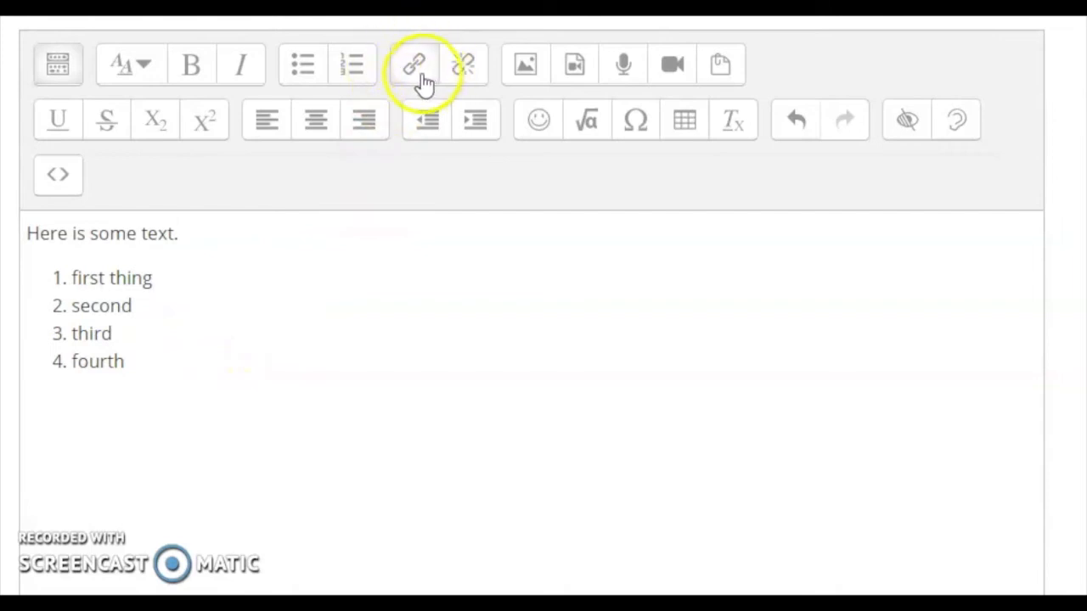
# - Enter "Google Search" on a new line below the numbered list
pyautogui.click(216, 434)
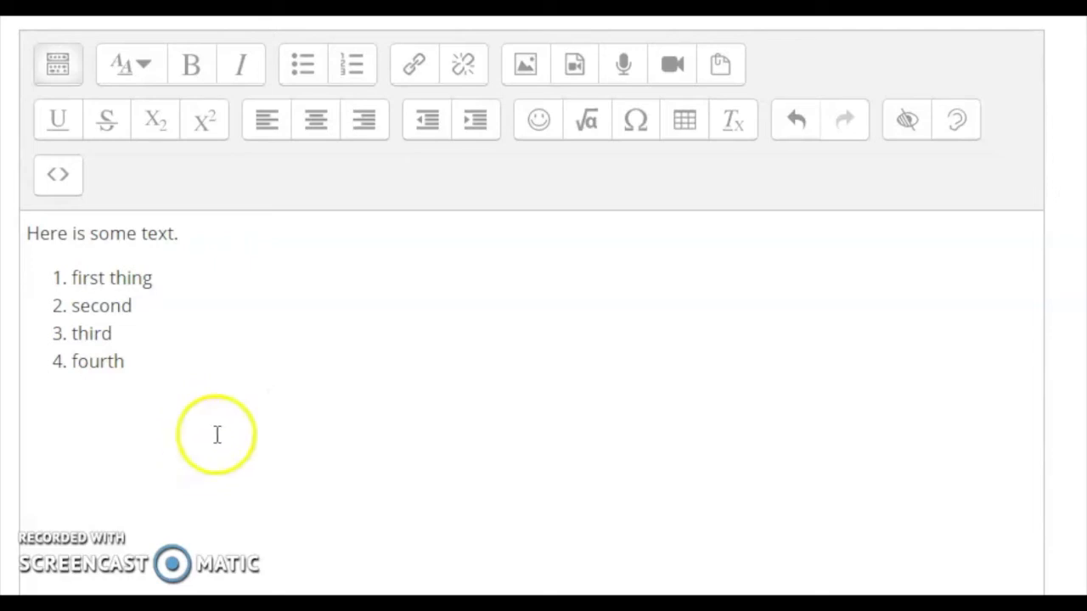
pyautogui.click(213, 436)
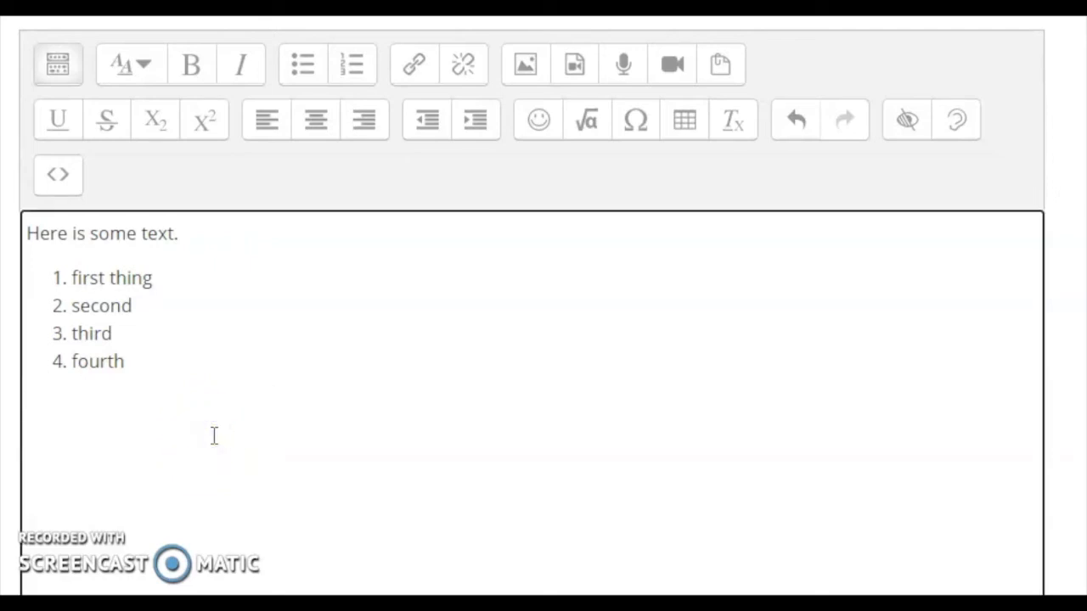
pyautogui.write('Google Search')
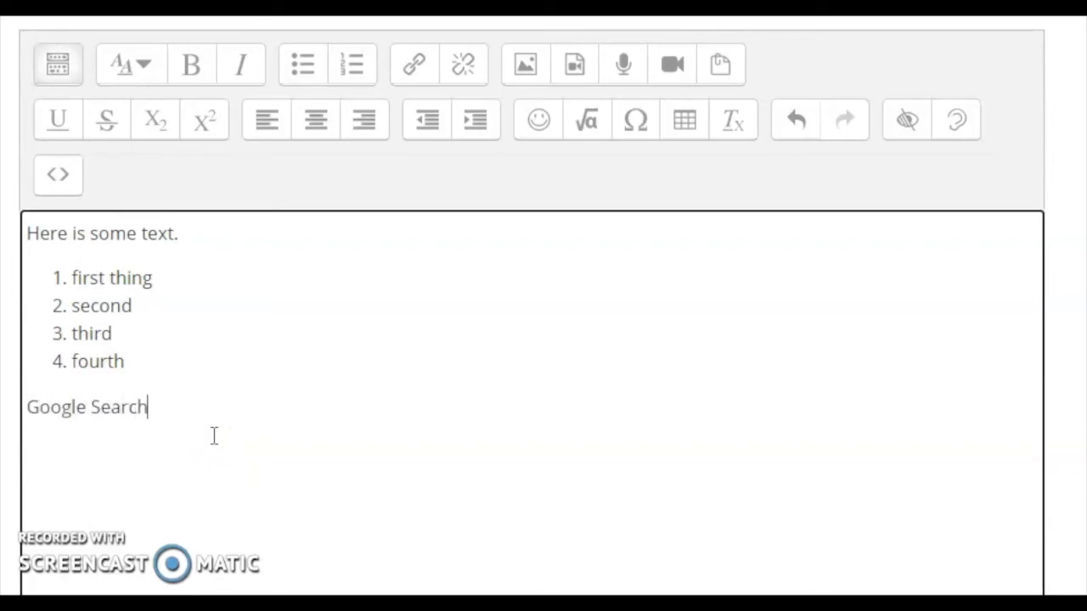
pyautogui.hotkey('shift', 'Home')
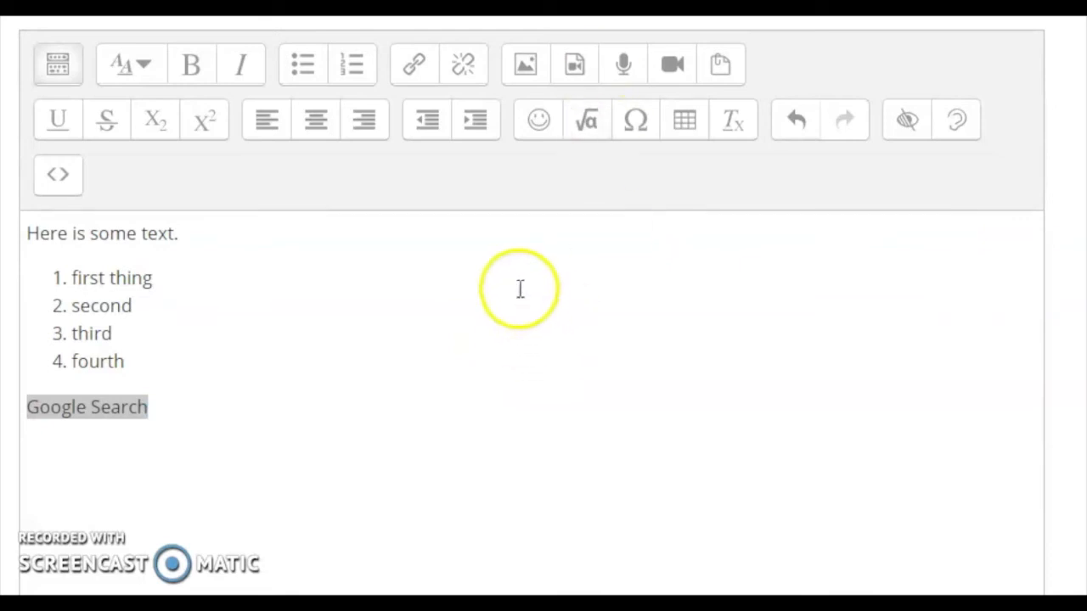
pyautogui.click(165, 409)
pyautogui.moveTo(165, 409); pyautogui.dragTo(9, 413)
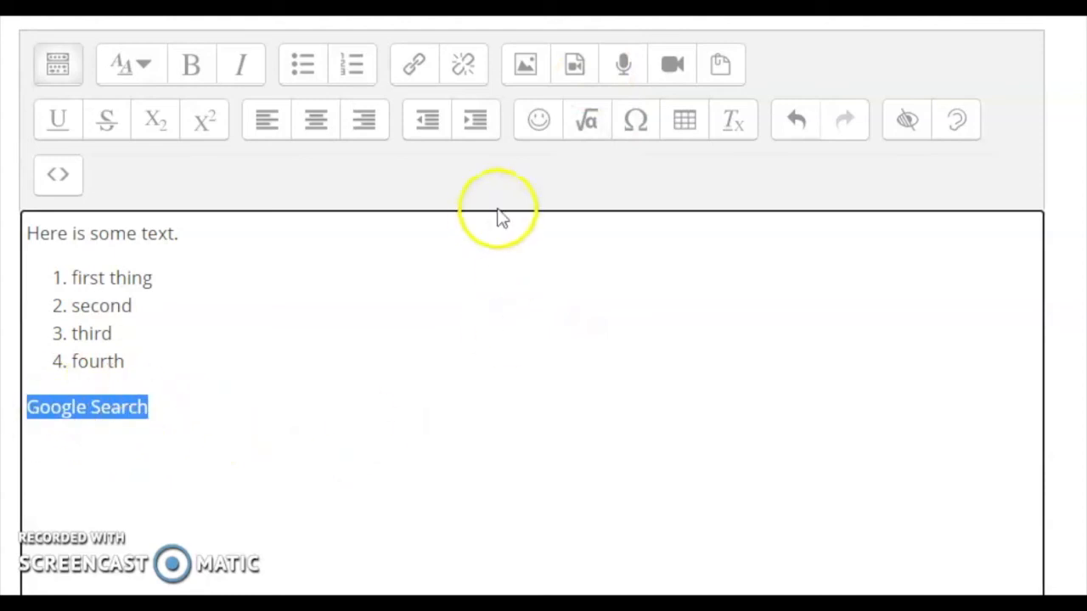
pyautogui.click(415, 66)
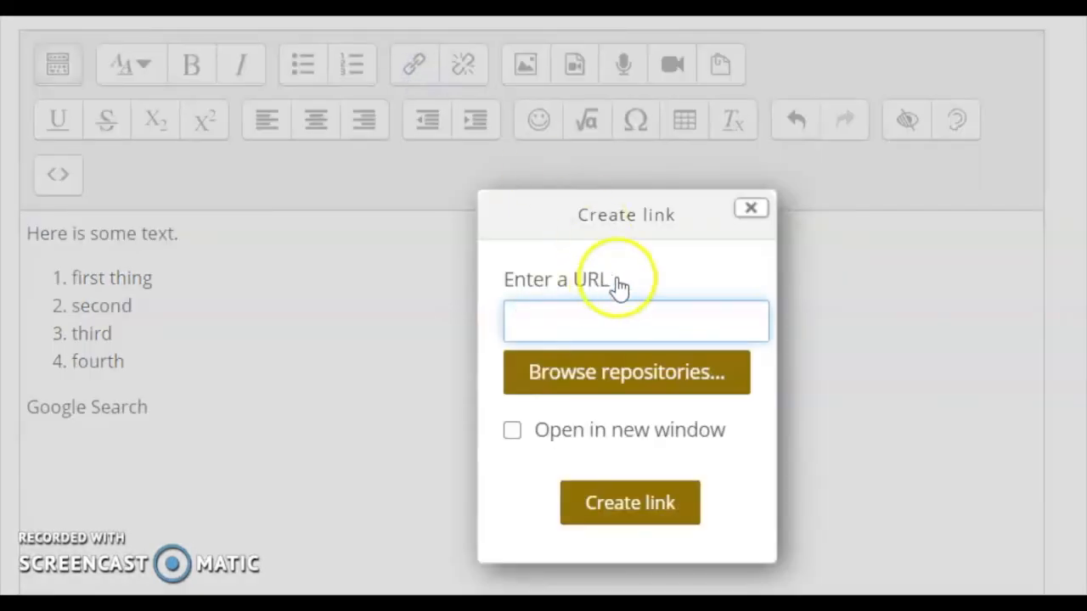
pyautogui.write('https://www.google.com/')
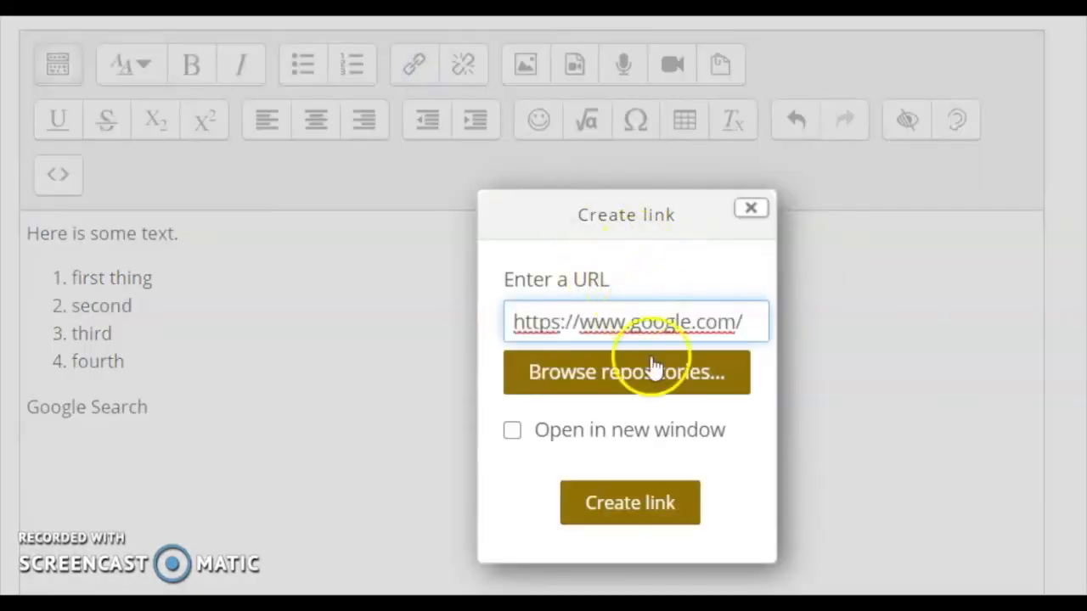
pyautogui.click(672, 442)
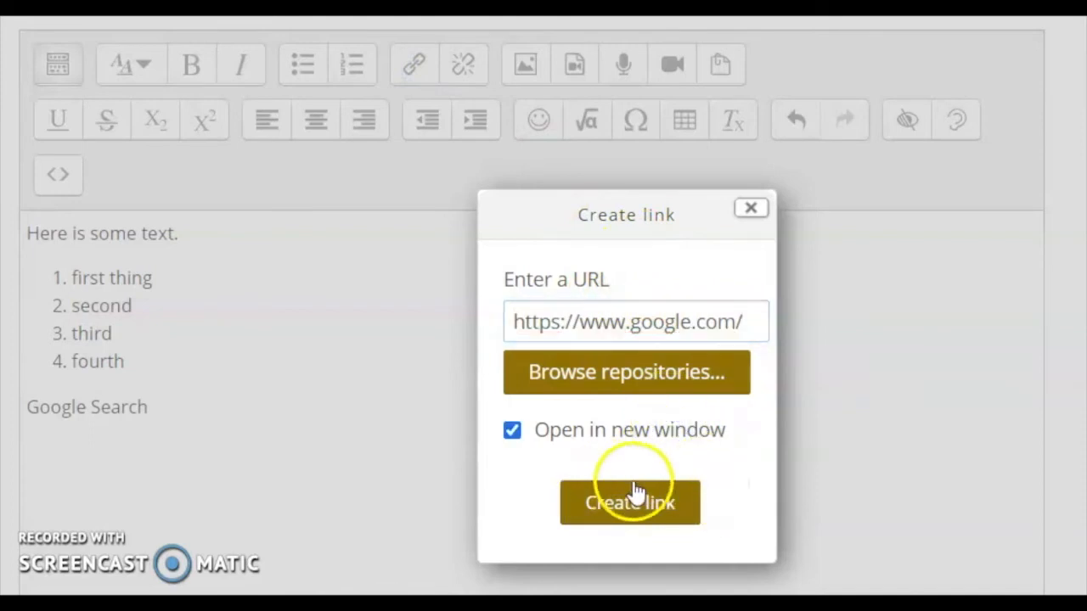
pyautogui.click(671, 504)
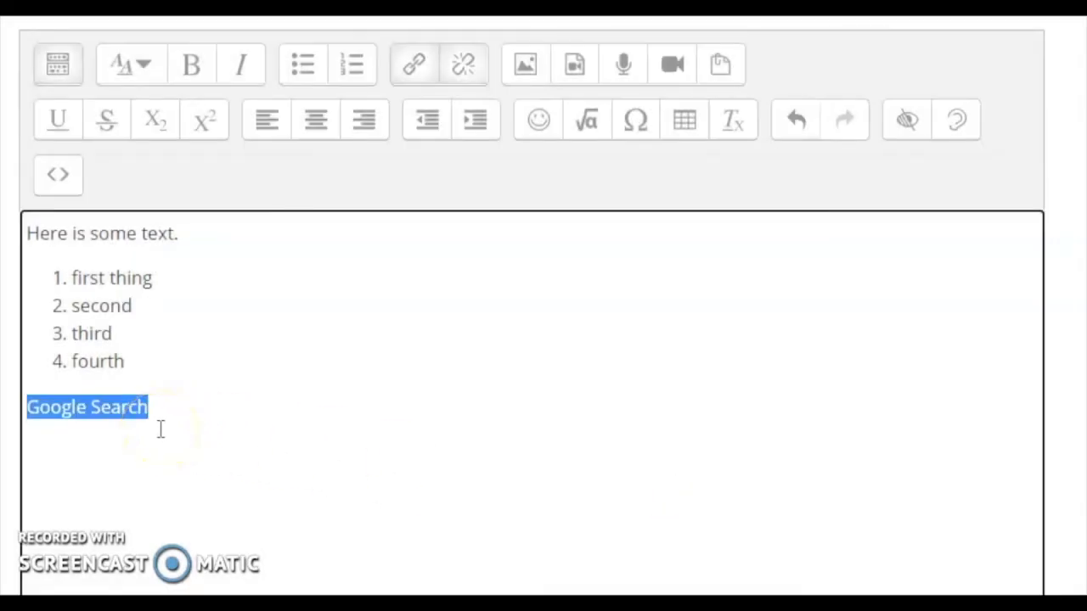
# - Make the linked "Google Search" text bold
pyautogui.click(202, 65)
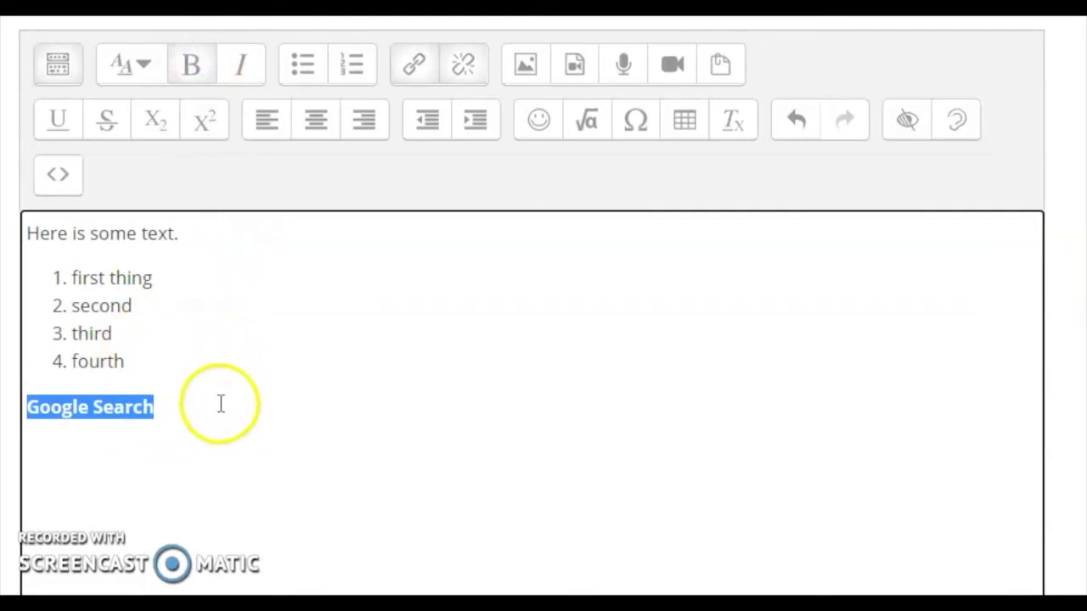
# - Remove the web link from the bold "Google Search" text
pyautogui.click(206, 427)
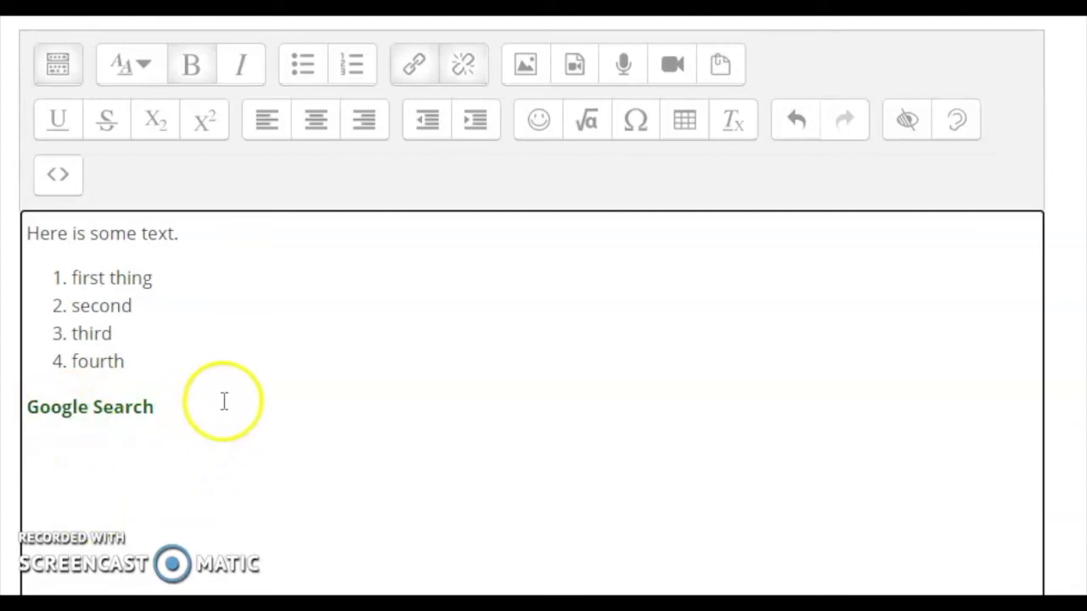
pyautogui.moveTo(149, 407); pyautogui.dragTo(26, 408)
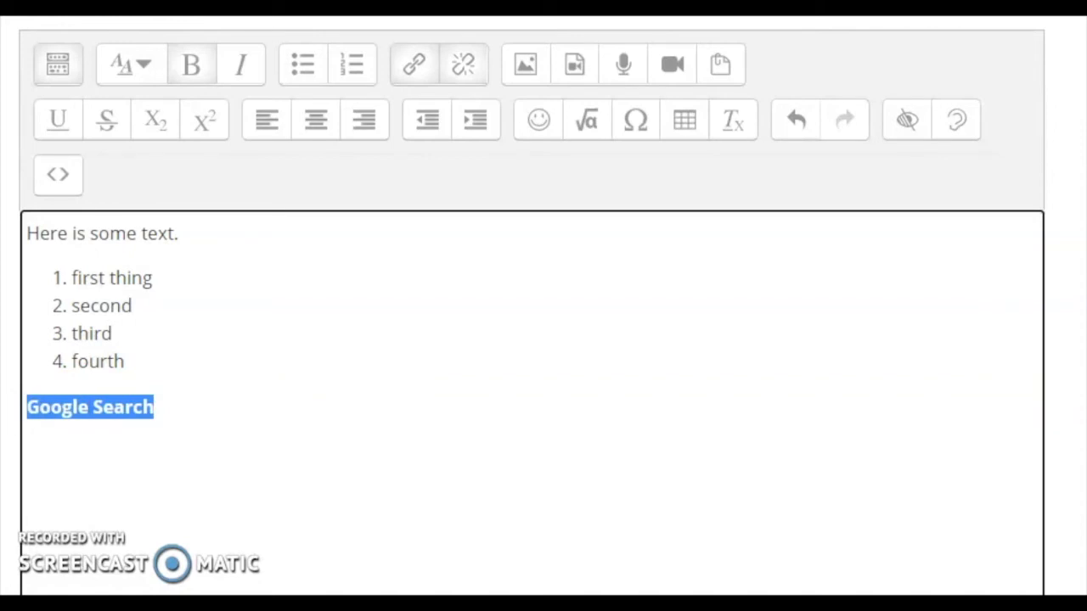
pyautogui.click(469, 79)
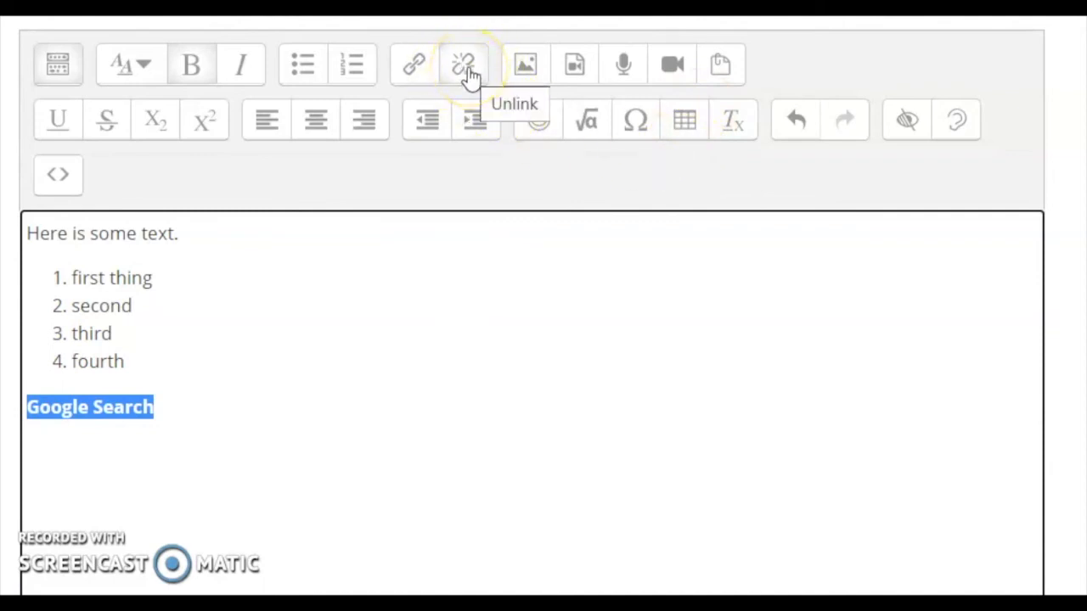
pyautogui.click(425, 68)
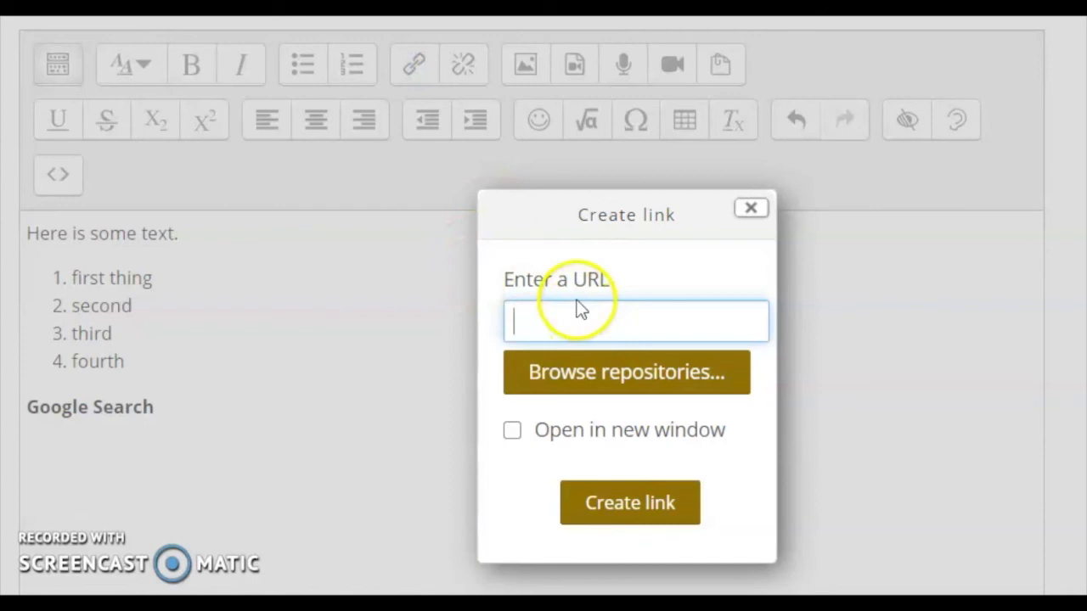
pyautogui.write('https://www.google.com/')
pyautogui.click(647, 437)
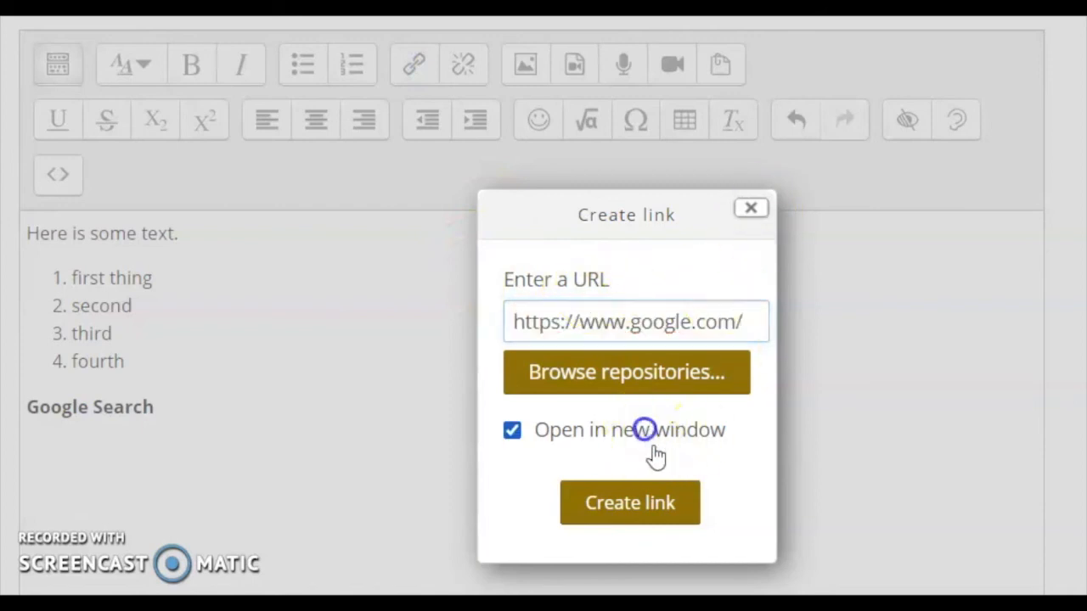
pyautogui.click(654, 506)
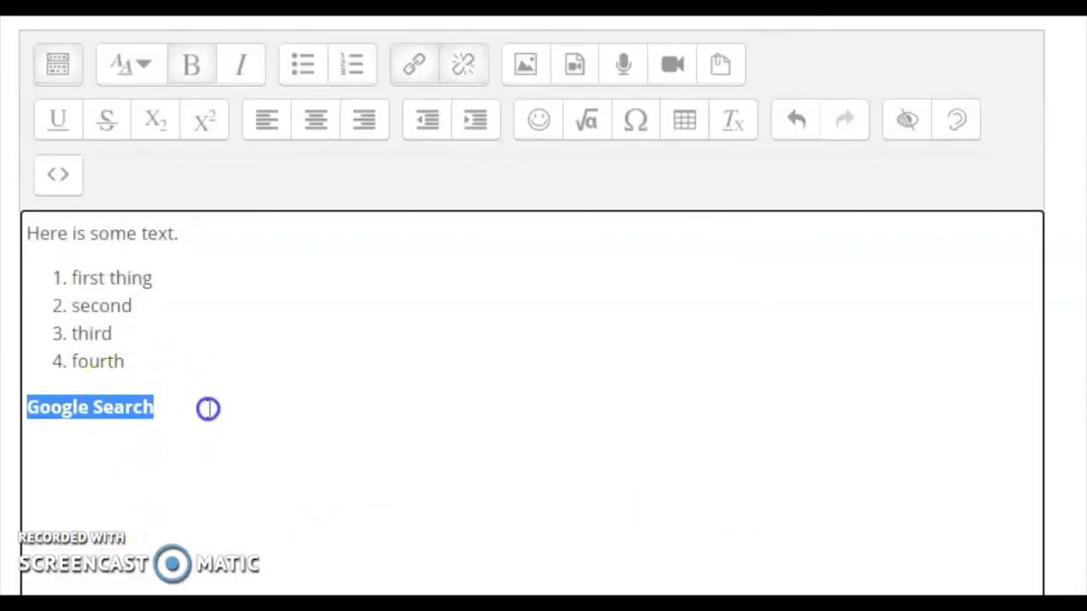
# - Inspect the link settings of "Google Search", highlight its URL and close them without changes
pyautogui.click(85, 407)
pyautogui.tripleClick(108, 407)
pyautogui.click(415, 70)
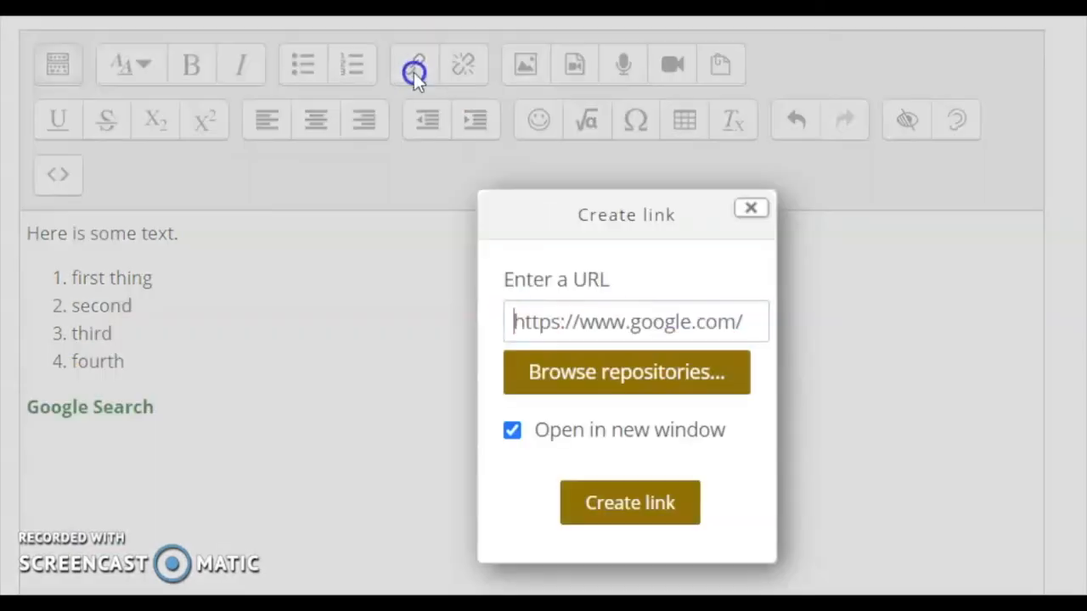
pyautogui.click(752, 322)
pyautogui.moveTo(753, 321); pyautogui.dragTo(416, 330)
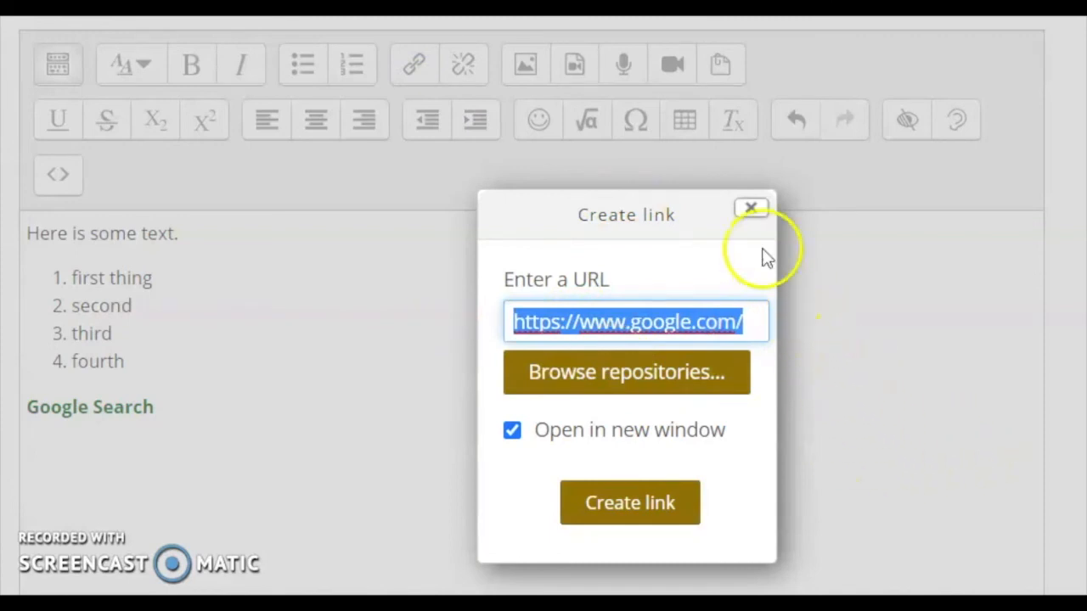
pyautogui.click(752, 208)
# - Start a new blank line below the "Google Search" link
pyautogui.click(306, 478)
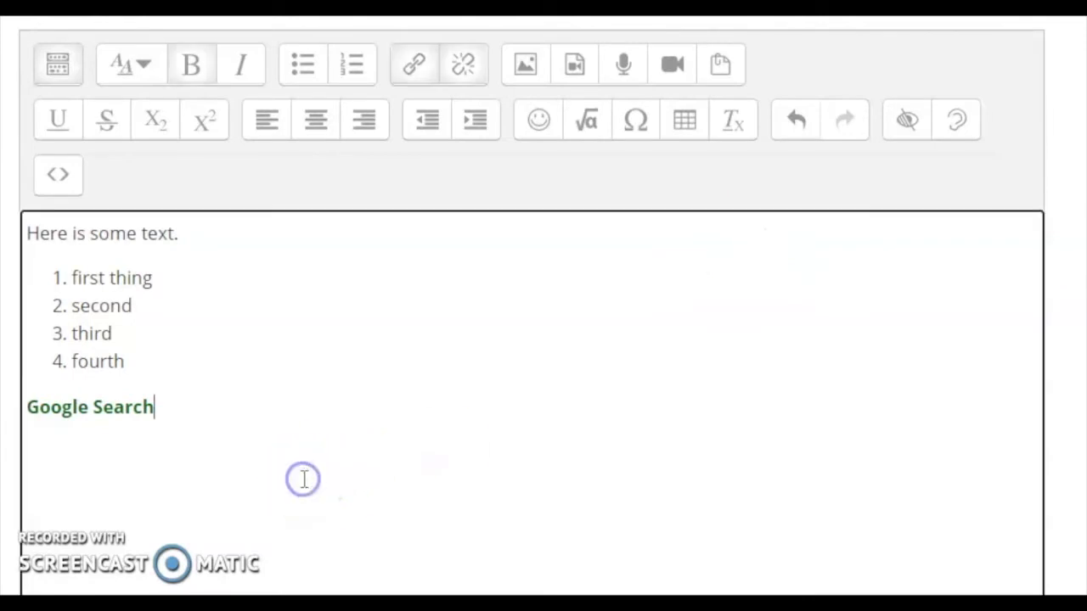
pyautogui.press('Return')
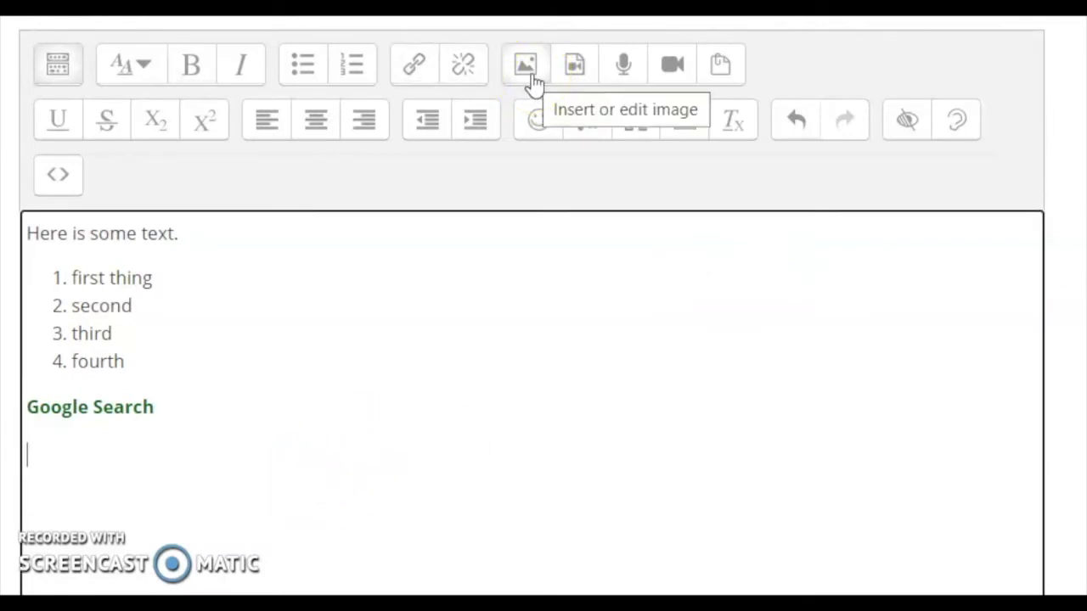
pyautogui.click(575, 74)
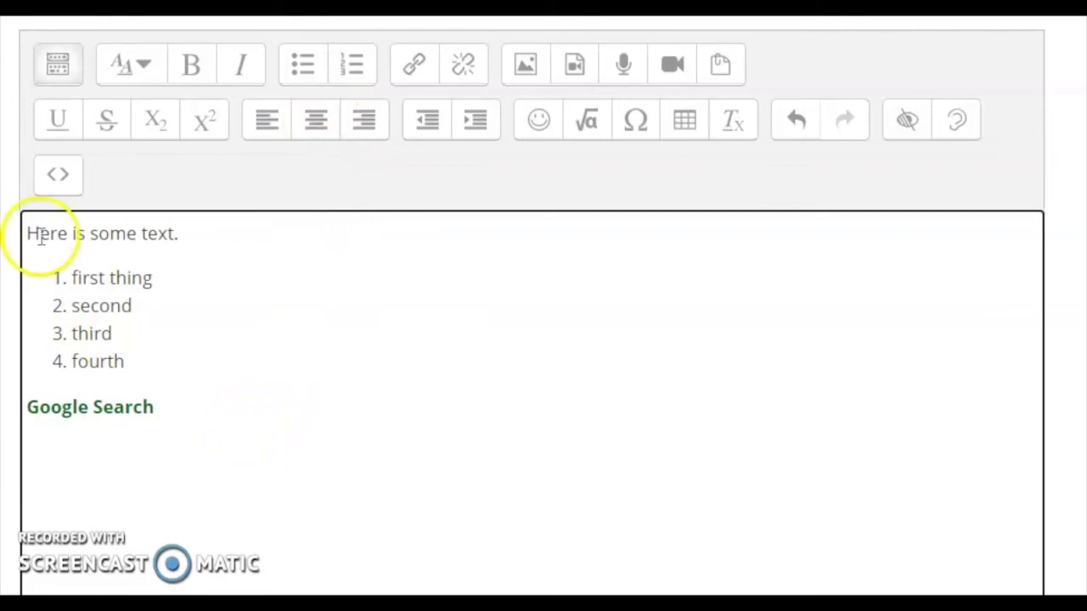
# - Try centre and right alignment on "Here is some text." and the numbered list, and return them to left alignment
pyautogui.moveTo(26, 235); pyautogui.dragTo(232, 368)
pyautogui.click(269, 118)
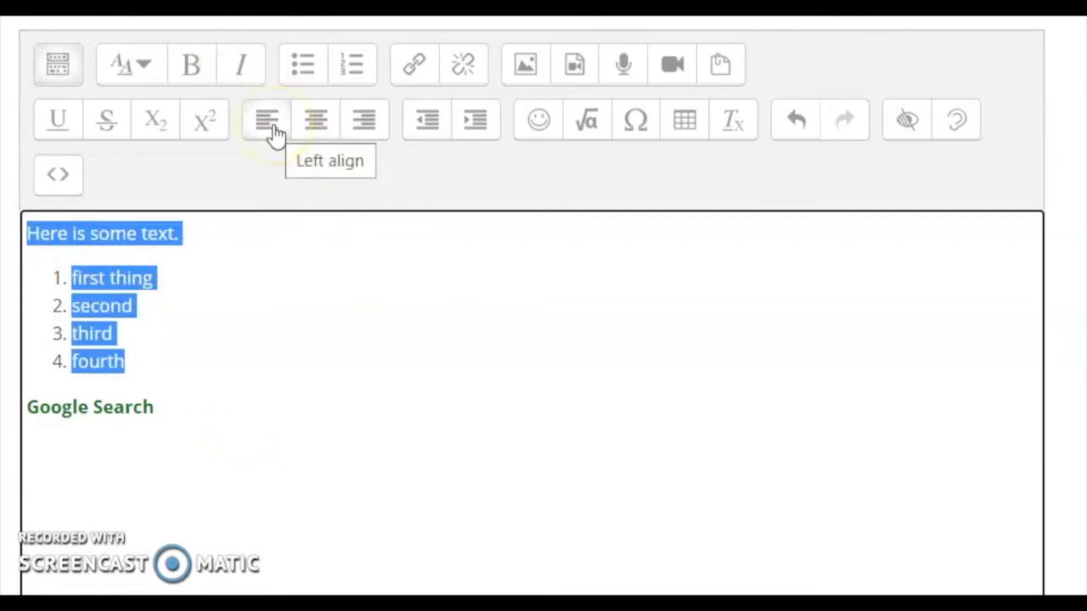
pyautogui.click(316, 120)
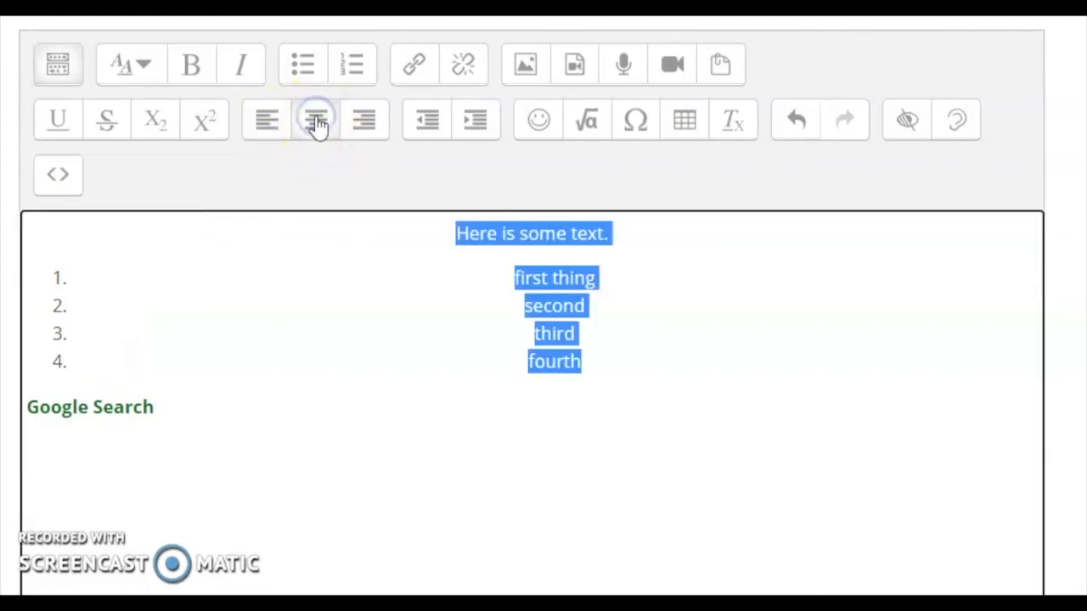
pyautogui.click(366, 123)
pyautogui.click(266, 136)
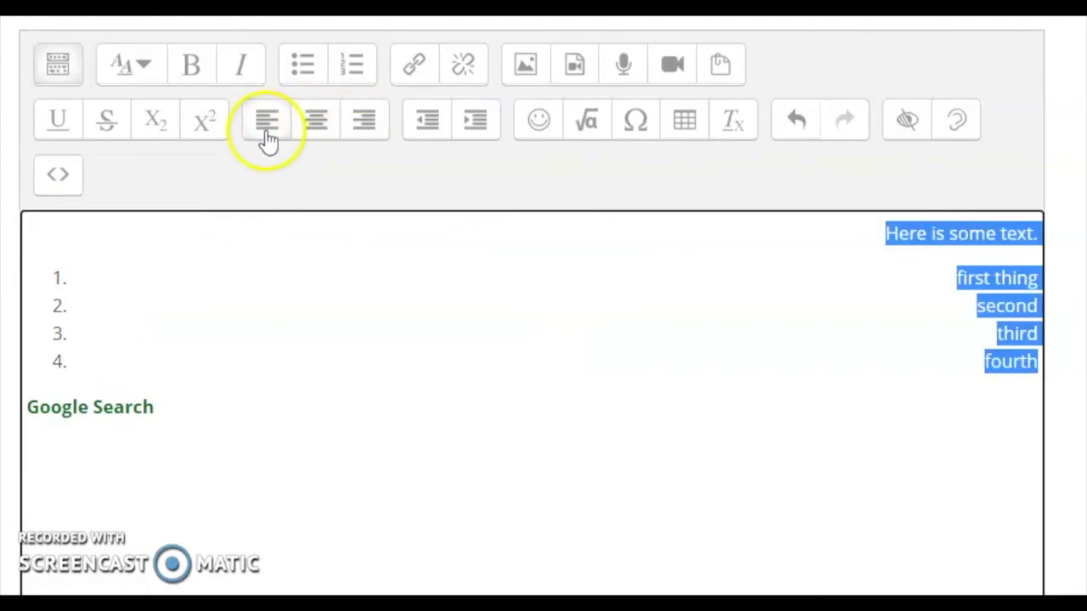
# - Indent the "Here is some text." line twice and outdent it back to the margin
pyautogui.click(85, 241)
pyautogui.click(32, 233)
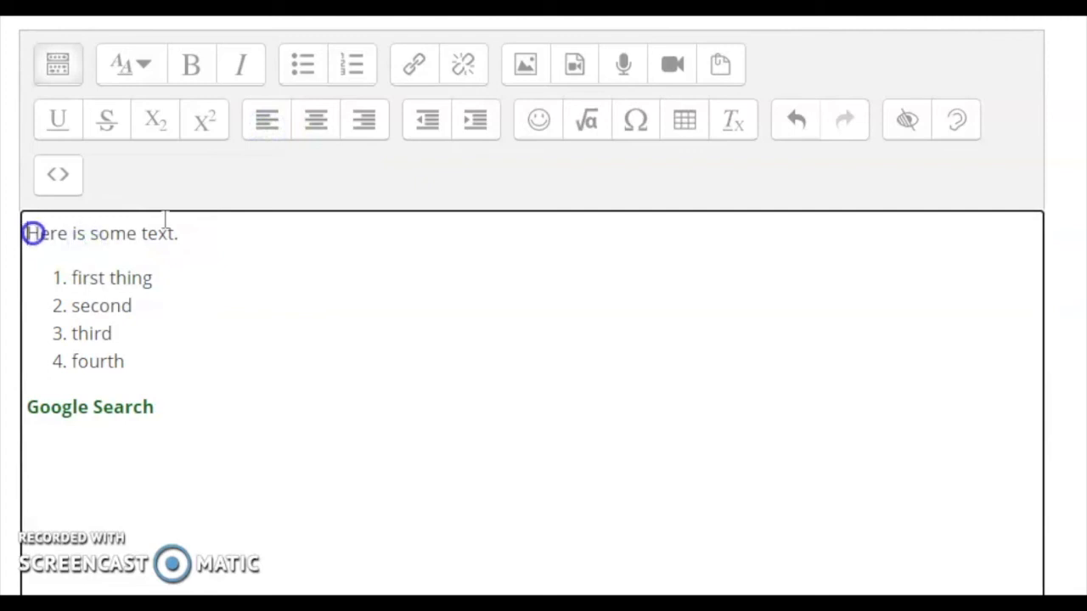
pyautogui.click(476, 127)
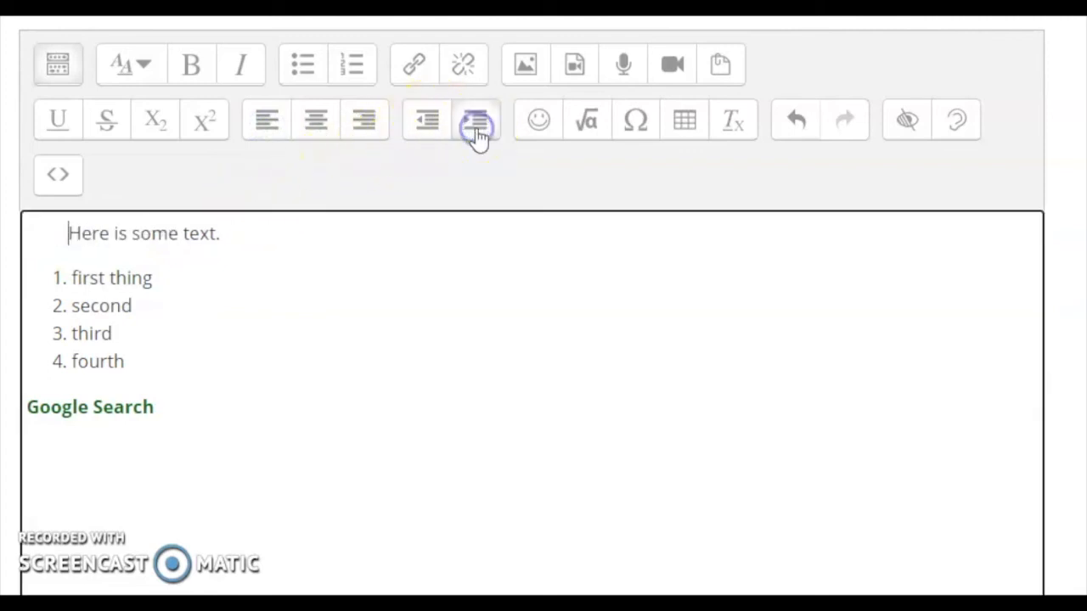
pyautogui.click(477, 128)
pyautogui.click(425, 128)
pyautogui.click(424, 127)
pyautogui.click(424, 127)
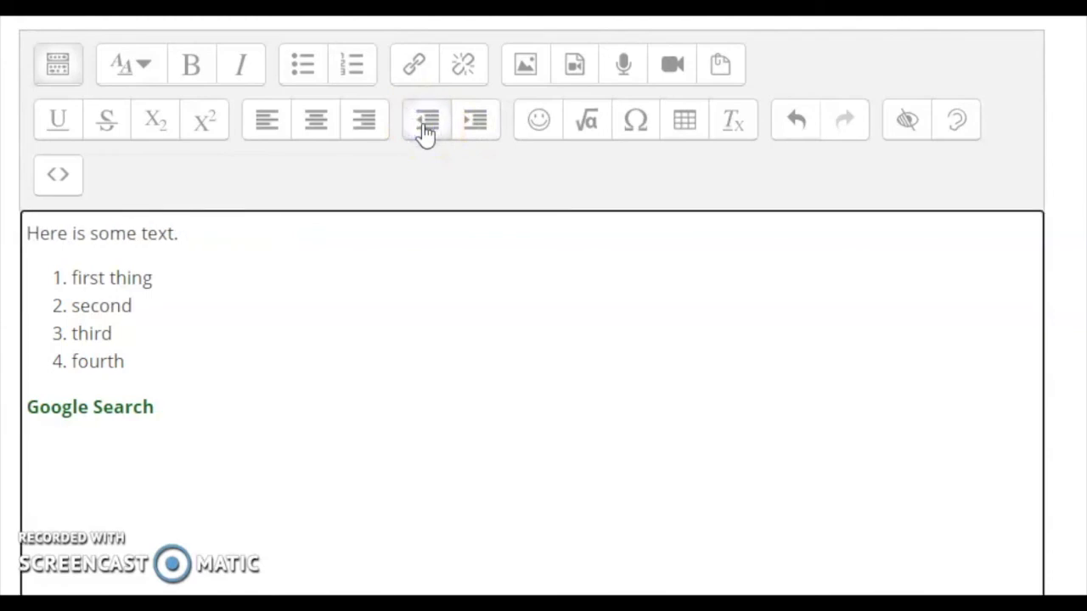
# - Insert the thoughtful emoticon (V-.) at the end of "Here is some text."
pyautogui.click(546, 132)
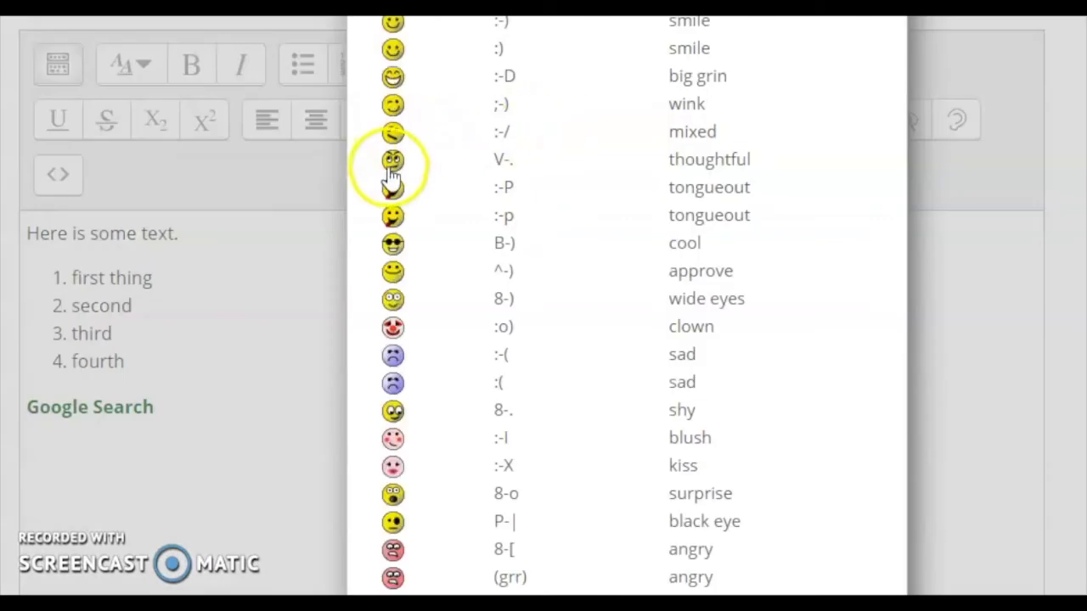
pyautogui.click(391, 164)
pyautogui.click(361, 252)
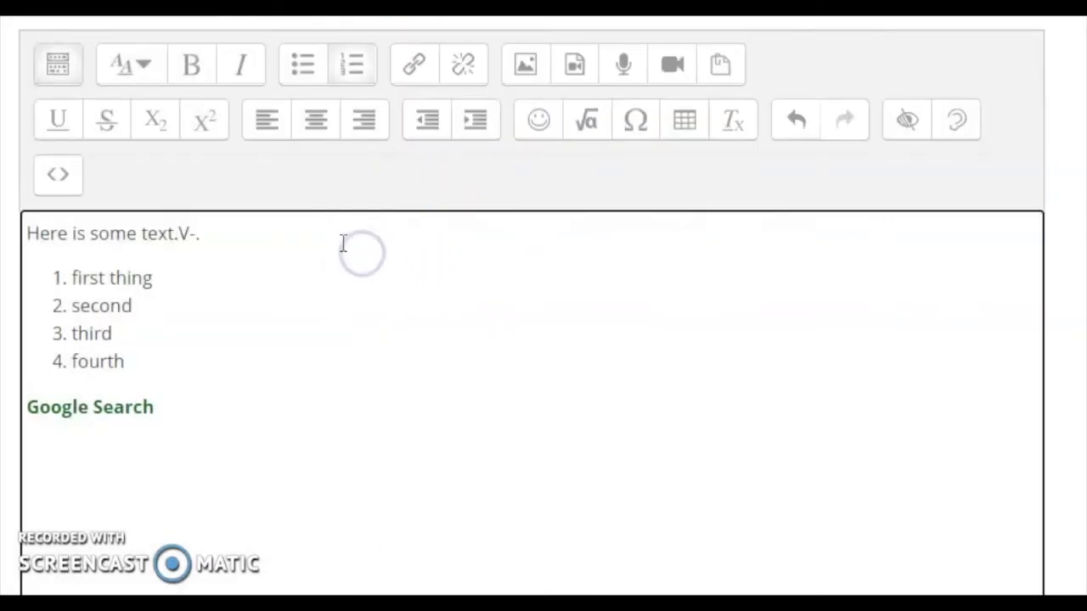
pyautogui.scroll(-2, 446, 222)
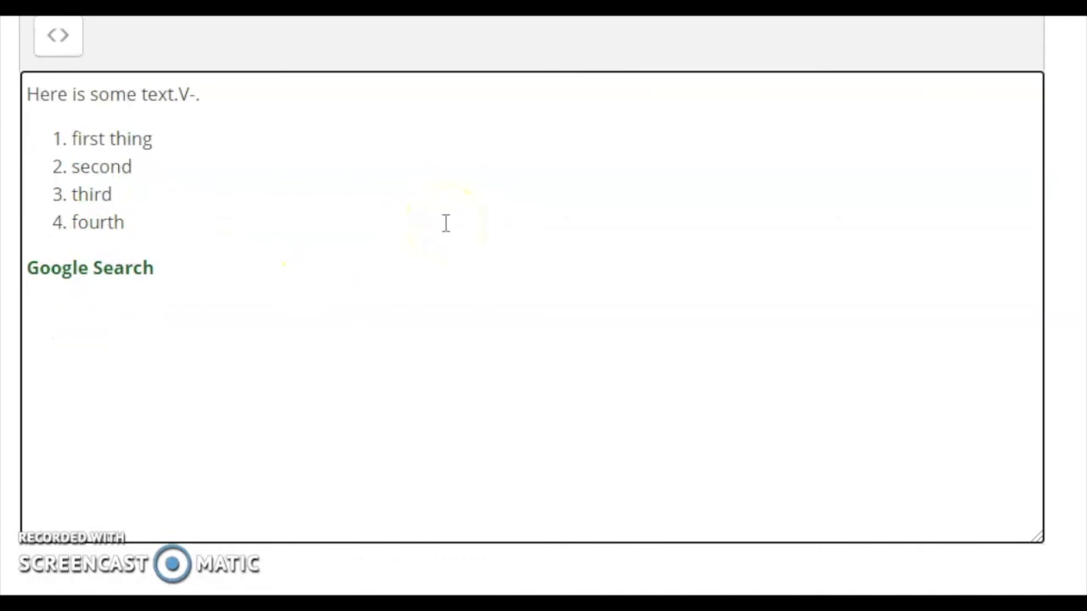
pyautogui.scroll(2, 446, 222)
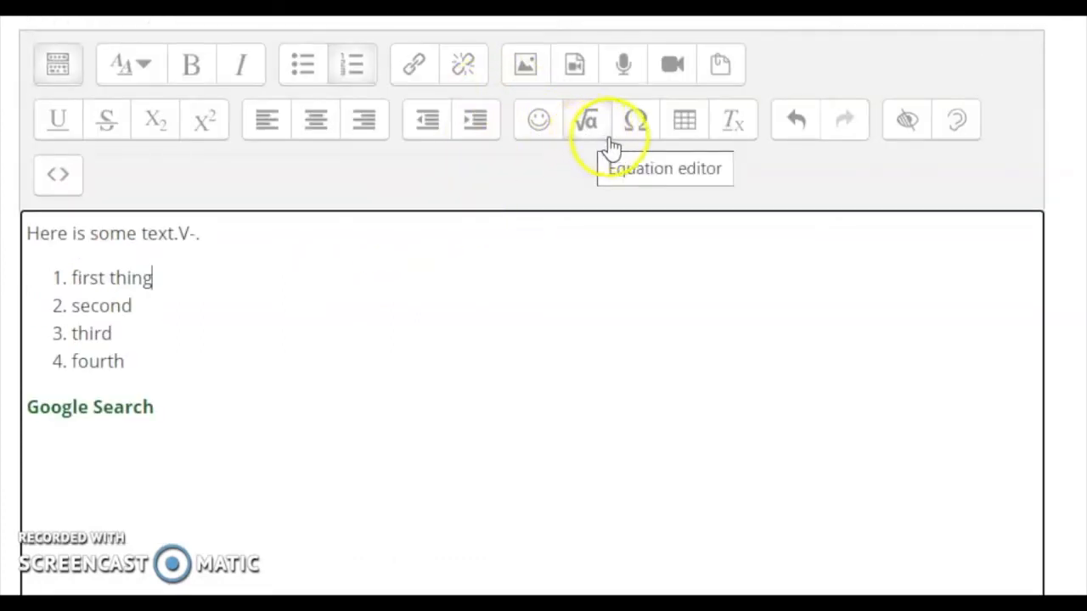
# - Examine the table creation options for caption, headers, rows, columns and borders, and close them without creating a table
pyautogui.click(685, 121)
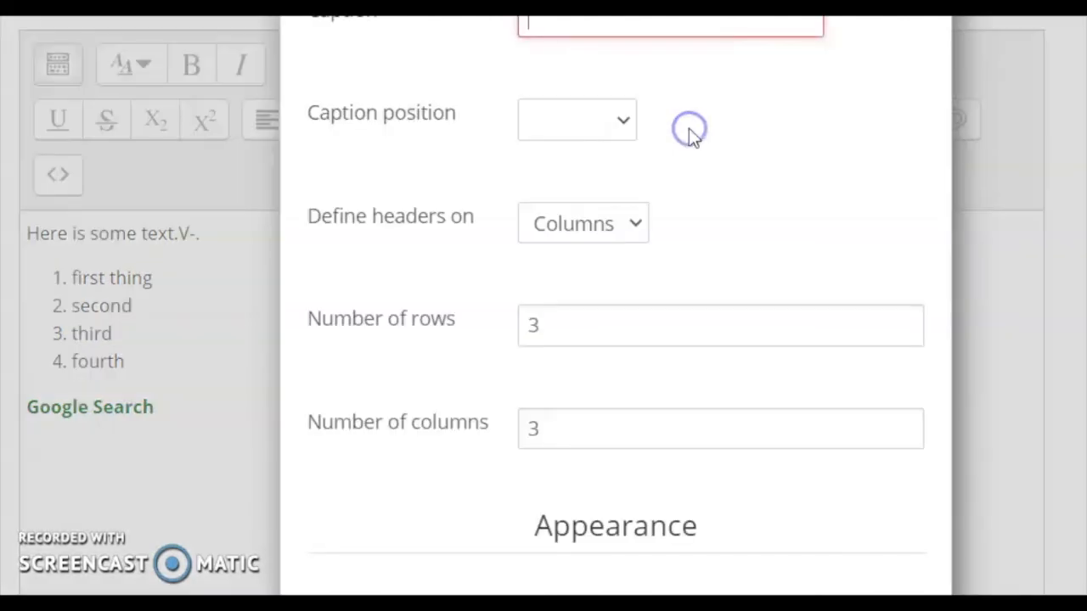
pyautogui.scroll(2, 682, 131)
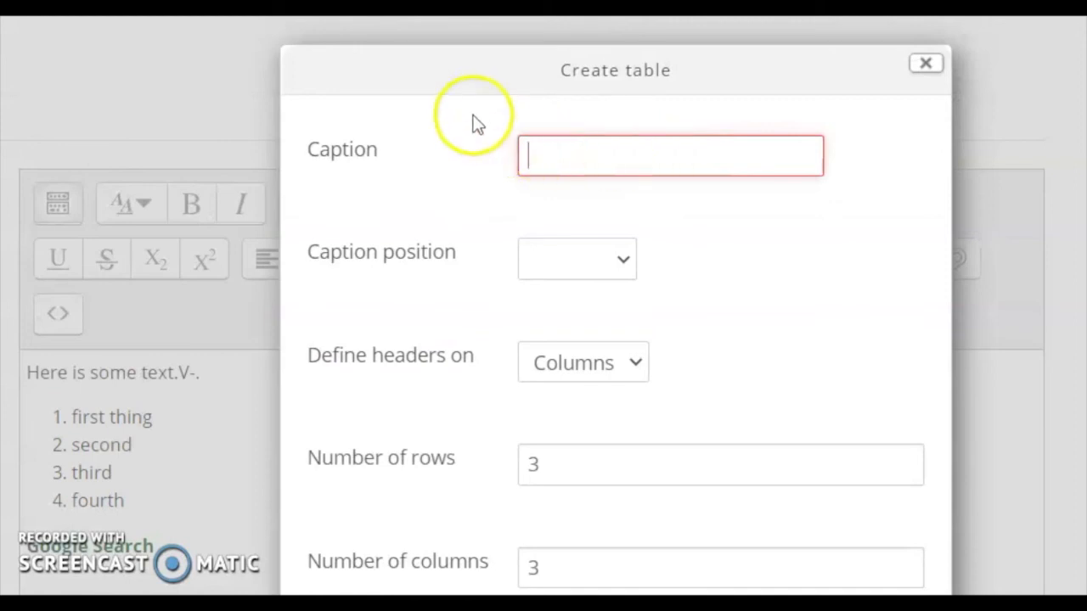
pyautogui.click(520, 149)
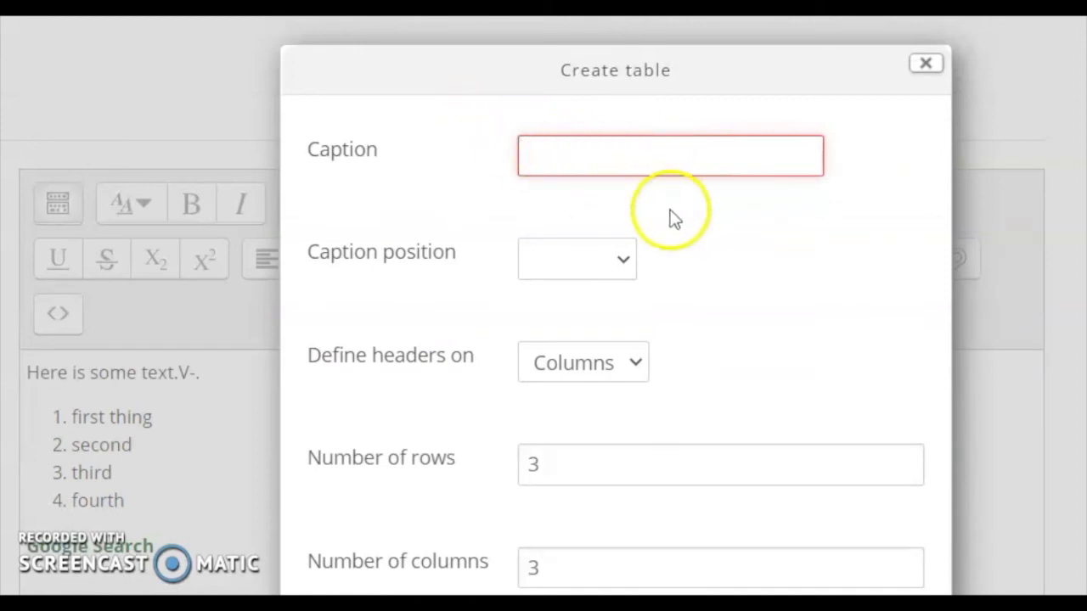
pyautogui.scroll(-2, 672, 219)
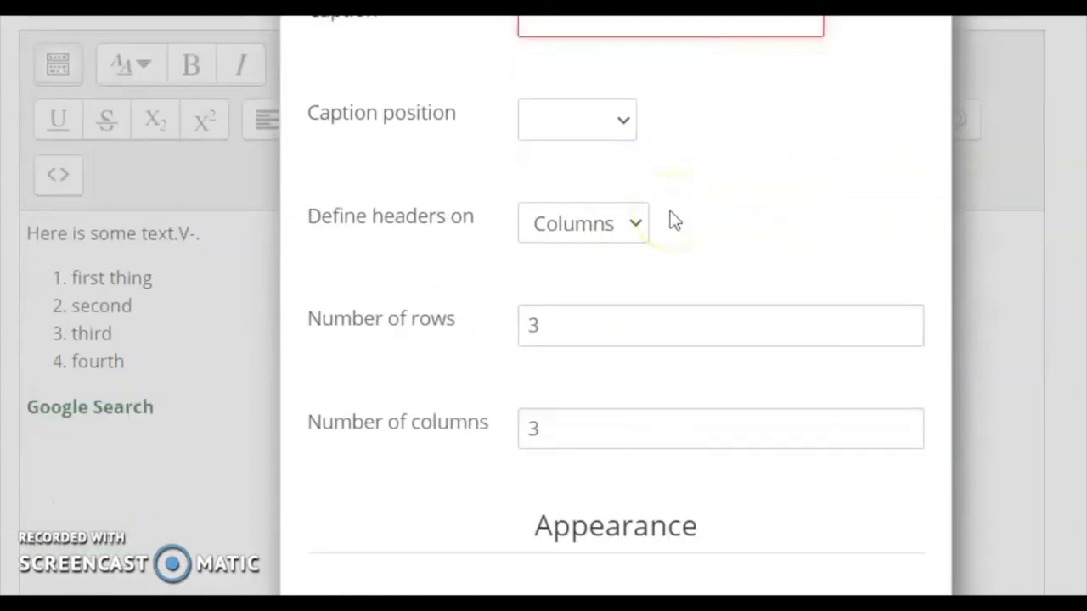
pyautogui.scroll(-2, 675, 221)
pyautogui.scroll(-4, 675, 220)
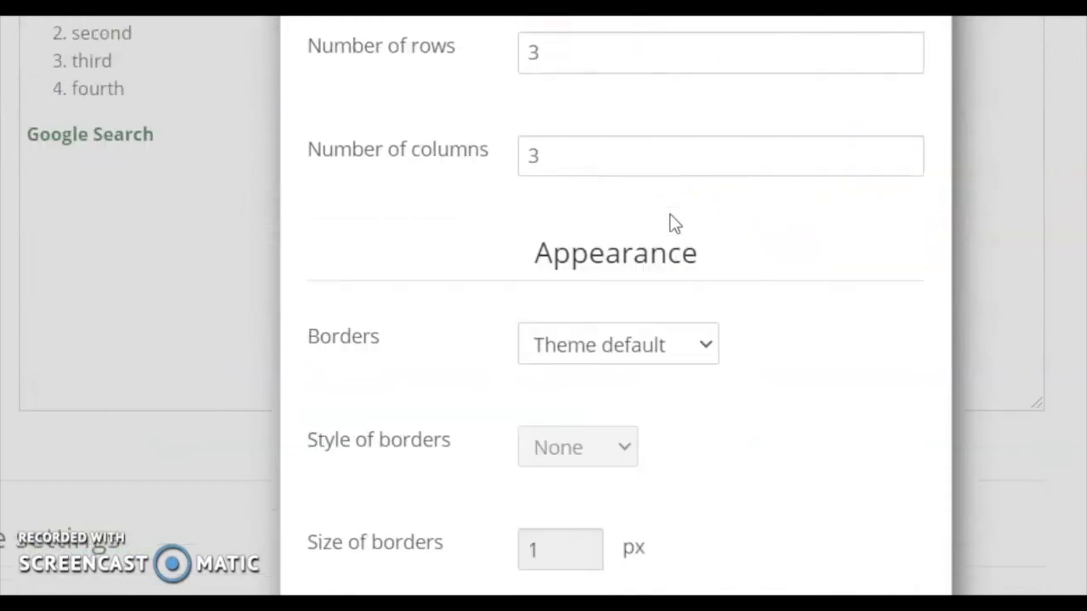
pyautogui.scroll(-2, 673, 225)
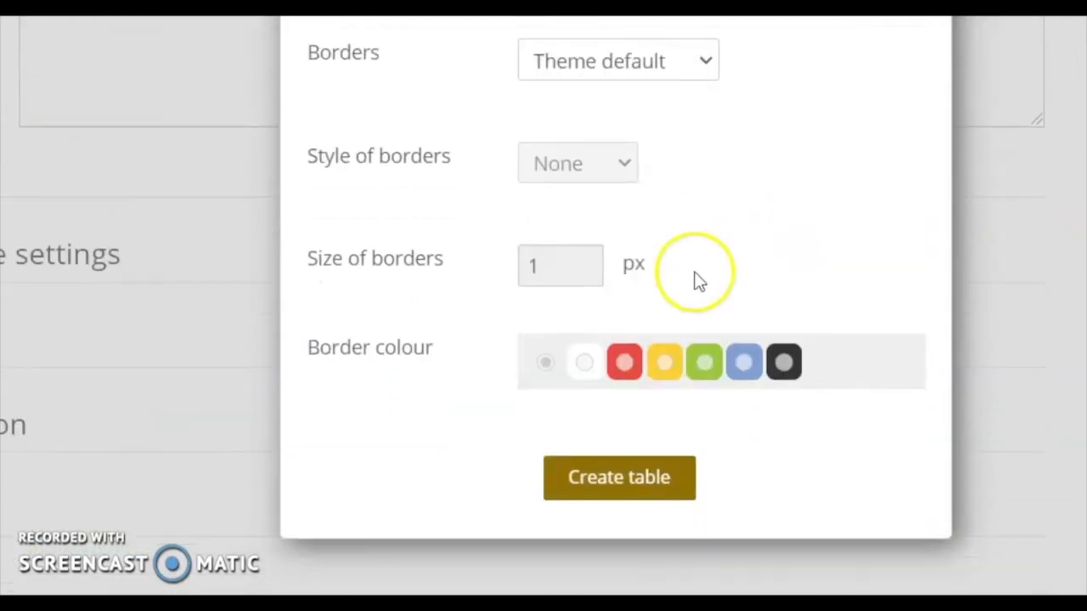
pyautogui.scroll(10, 693, 280)
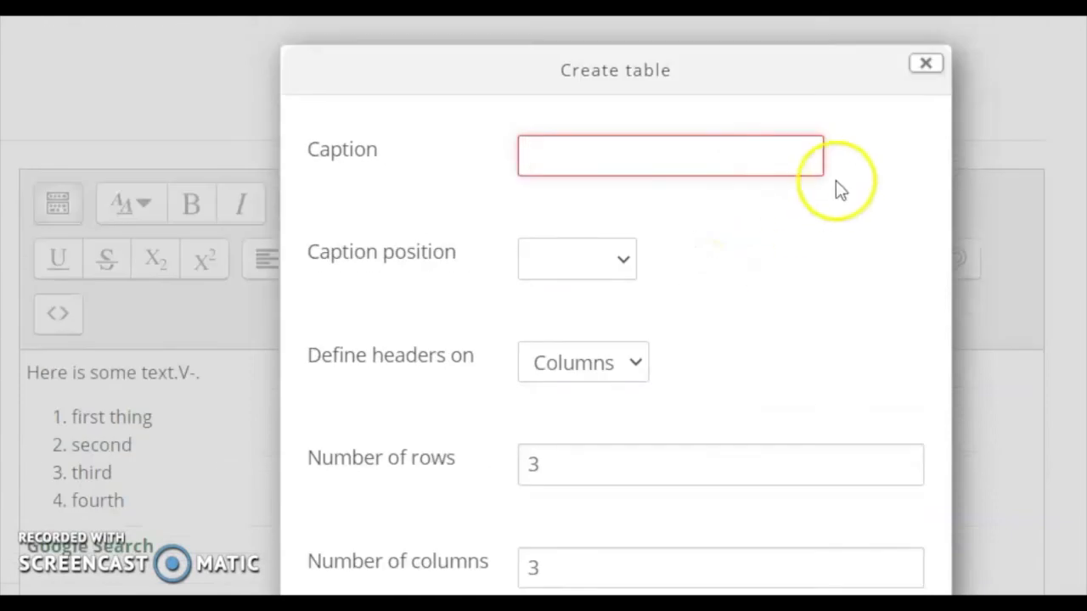
pyautogui.click(925, 66)
pyautogui.scroll(-2, 897, 230)
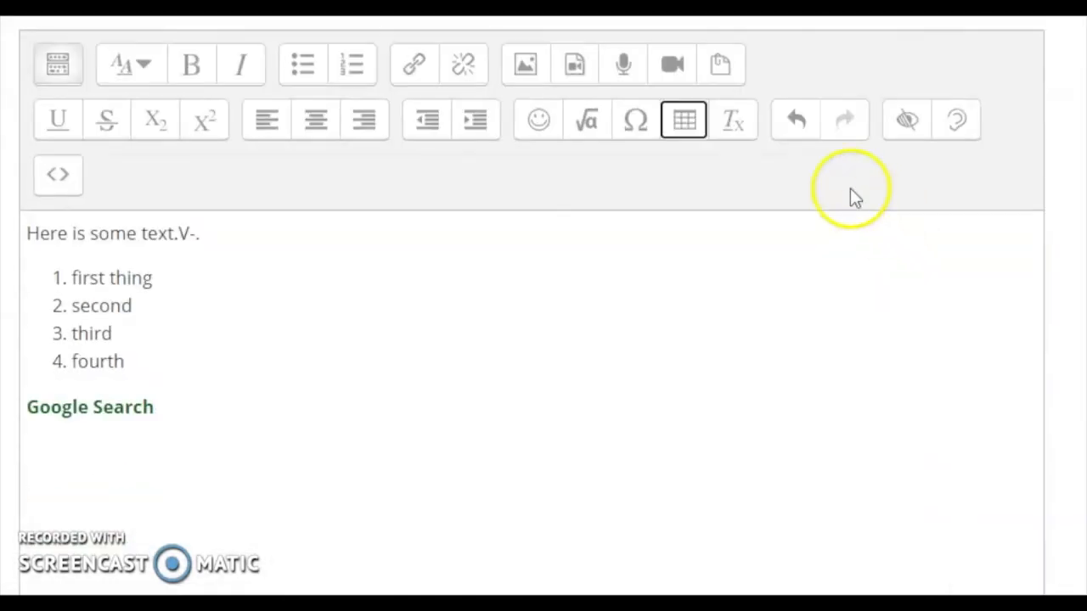
# - Clear the formatting of the "Here is some text." line and the numbered list, and place the cursor below the link
pyautogui.moveTo(177, 368); pyautogui.dragTo(9, 236)
pyautogui.click(733, 119)
pyautogui.click(415, 325)
pyautogui.click(325, 361)
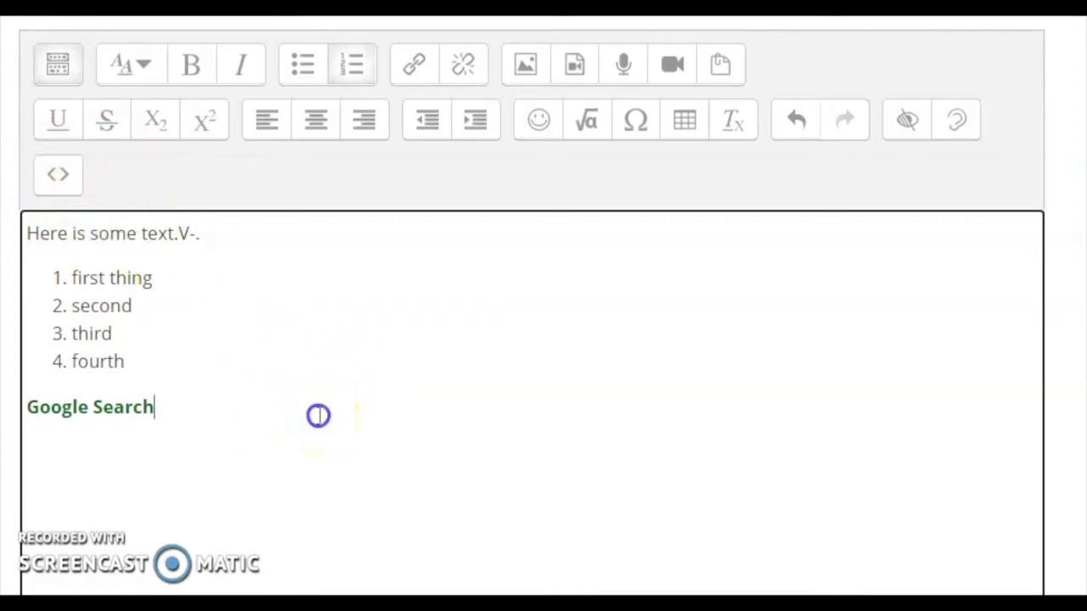
pyautogui.click(318, 416)
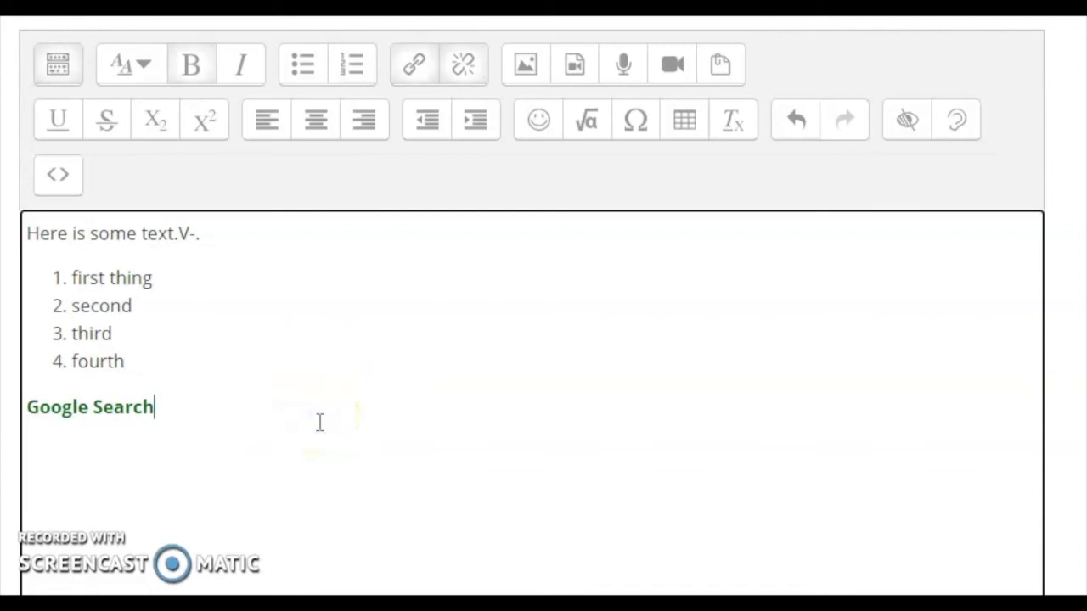
pyautogui.click(250, 447)
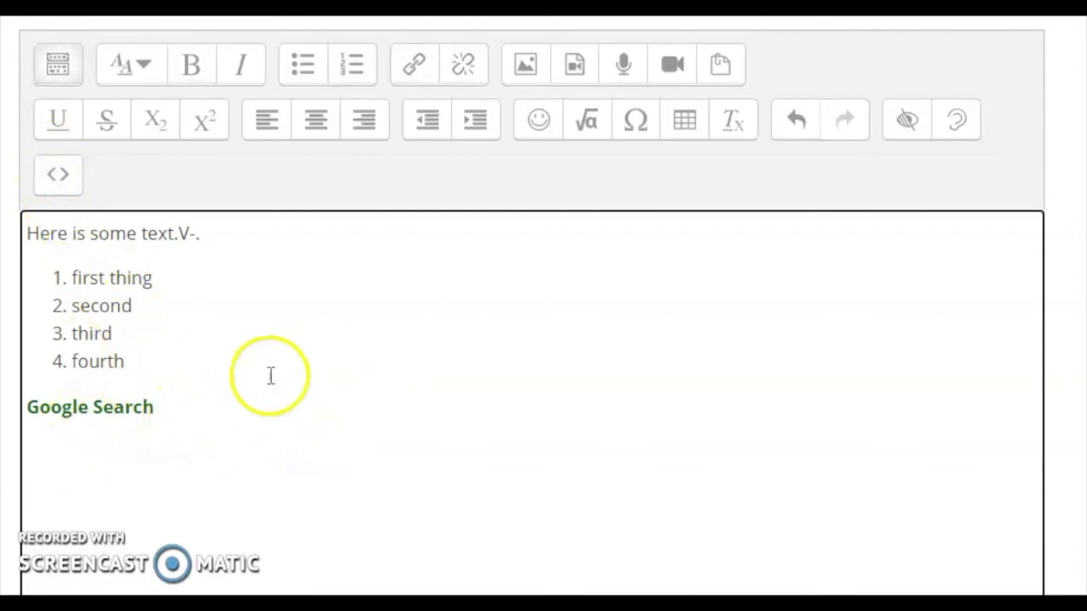
# - Show the content's HTML source and examine the code down to its last line
pyautogui.click(73, 186)
pyautogui.click(71, 188)
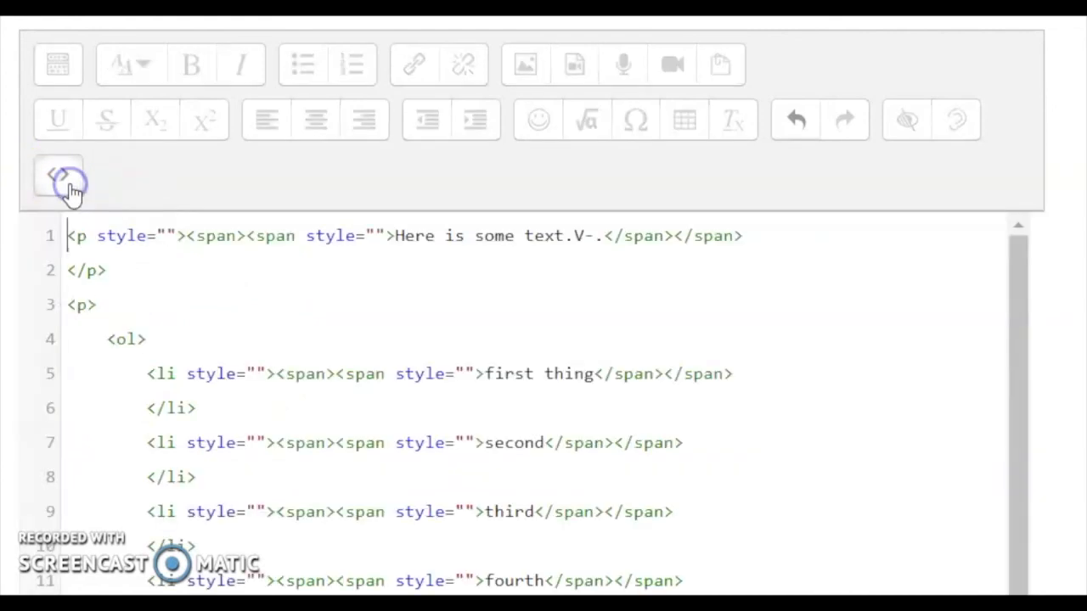
pyautogui.scroll(-5, 874, 335)
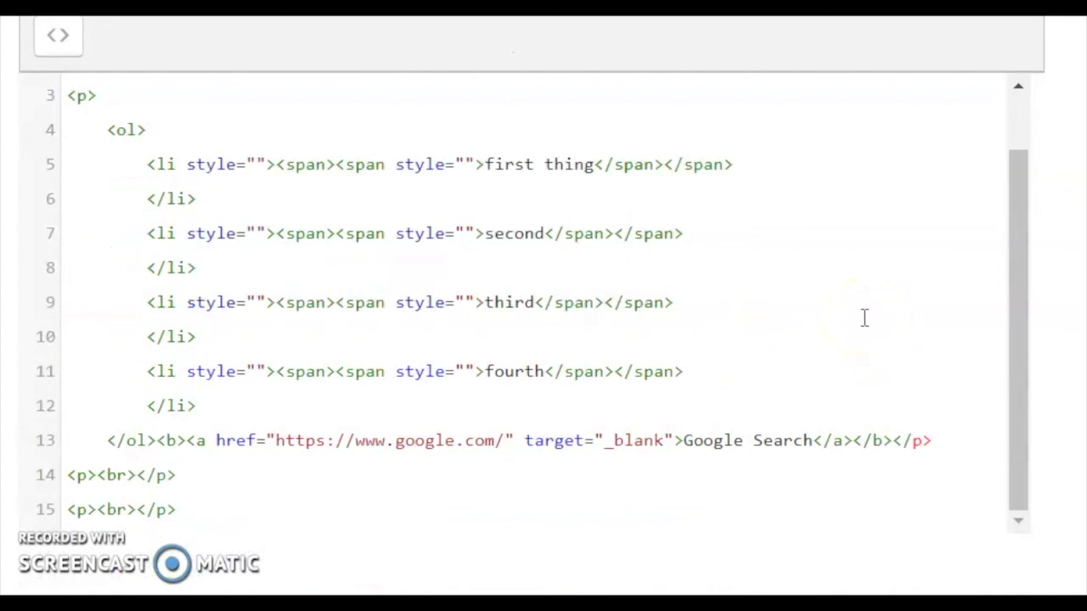
pyautogui.click(187, 514)
pyautogui.click(274, 516)
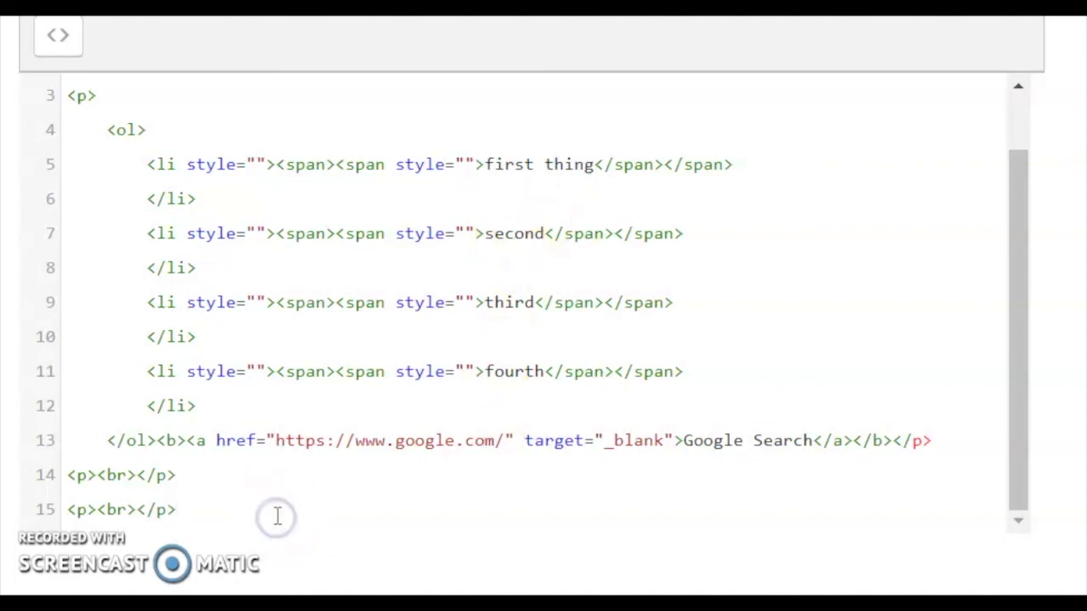
# - Add the 560 by 315 YouTube iframe embed code for video JYJAqqj_mYs on a new last line and return to the formatted view
pyautogui.press('Return')
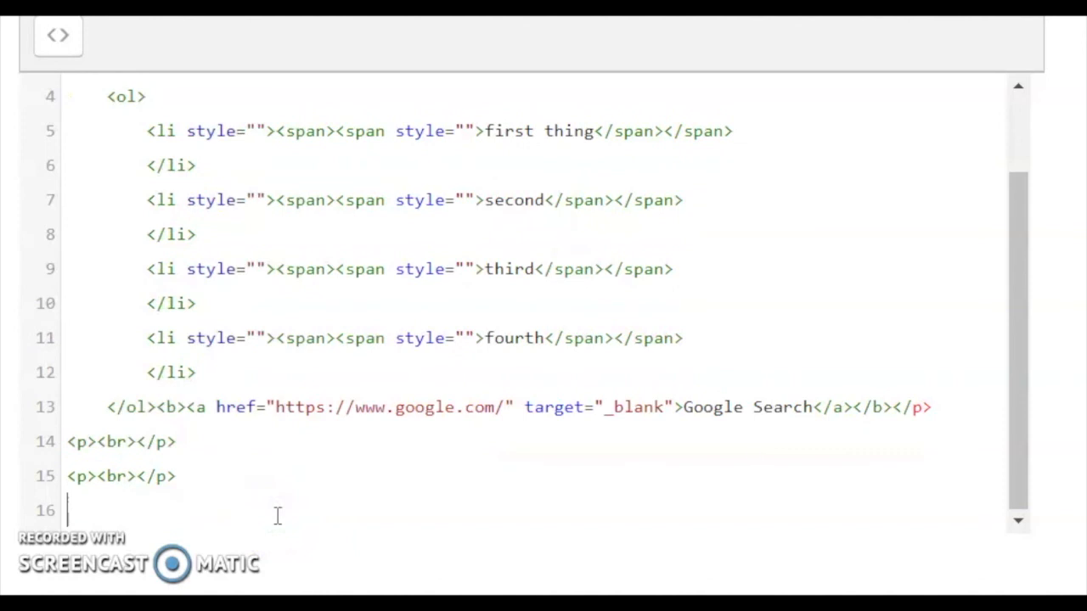
pyautogui.write('<iframe width="560" height="315" src="https://www.youtube.com/embed/JYJAqqj_mYs" frameborder="0" allow="accelerometer; autoplay; encrypted-media; gyroscope; picture-in-picture" allowfullscreen></iframe>')
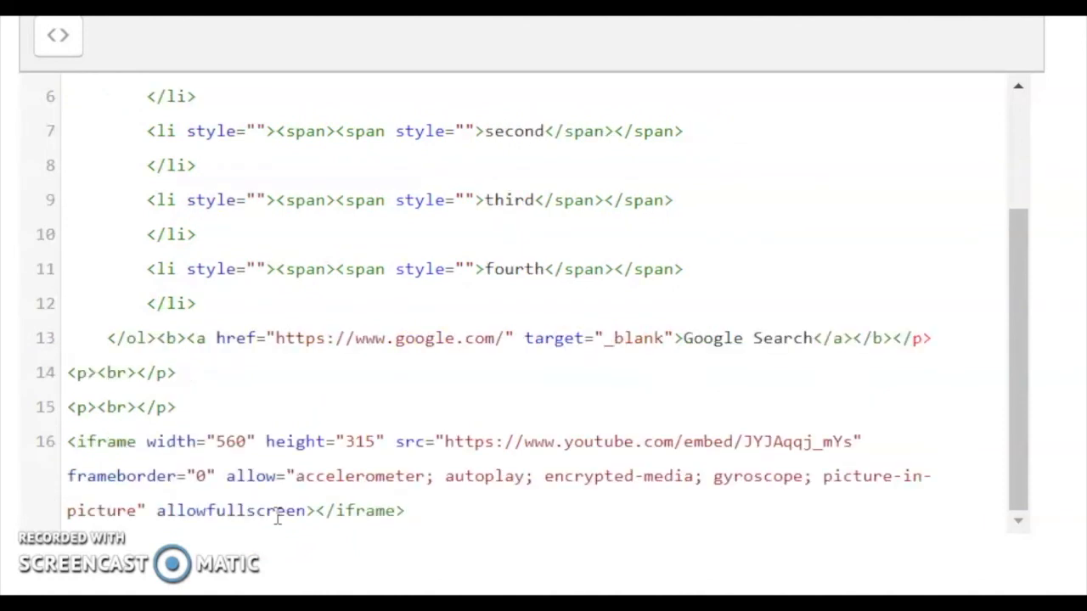
pyautogui.click(61, 41)
pyautogui.click(613, 140)
pyautogui.scroll(-4, 613, 140)
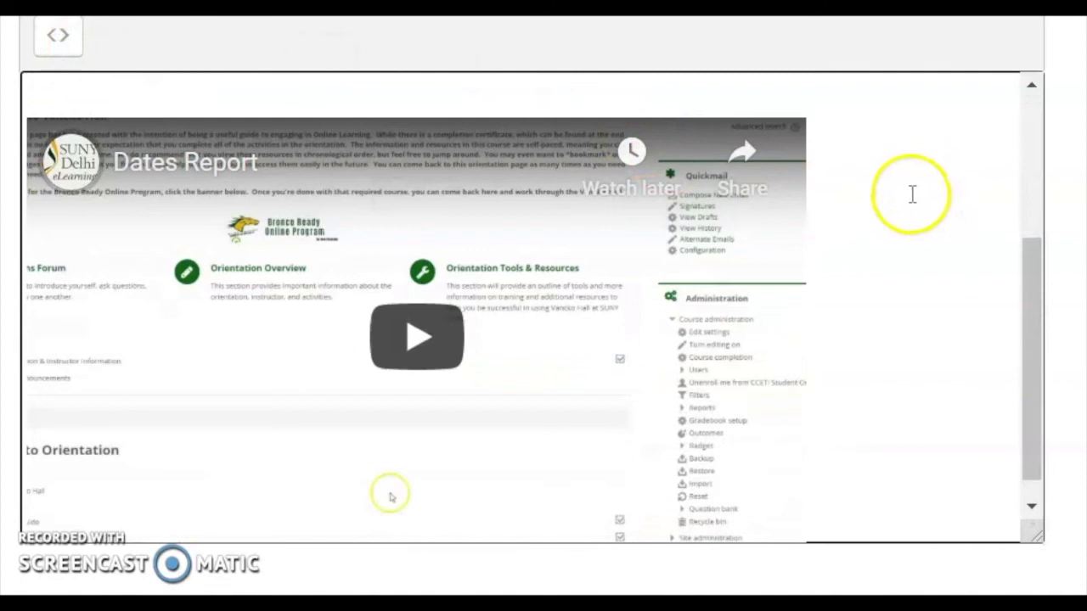
# - Delete an empty line between the Google Search link and the embedded video
pyautogui.scroll(2, 597, 191)
pyautogui.click(597, 191)
pyautogui.press('BackSpace')
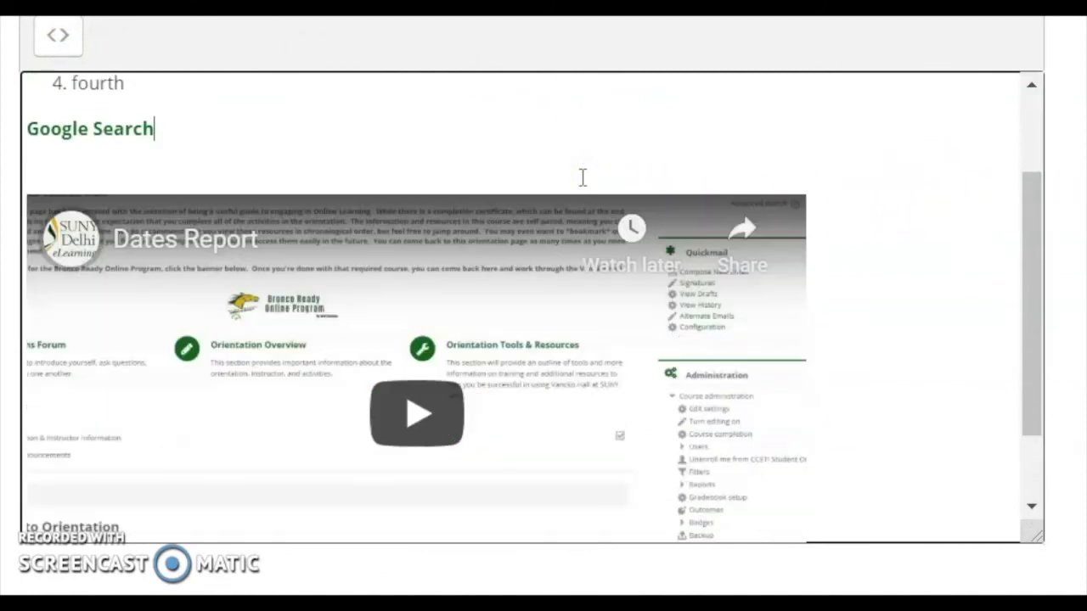
# - Center the embedded Dates Report video in the text area
pyautogui.scroll(-2, 583, 177)
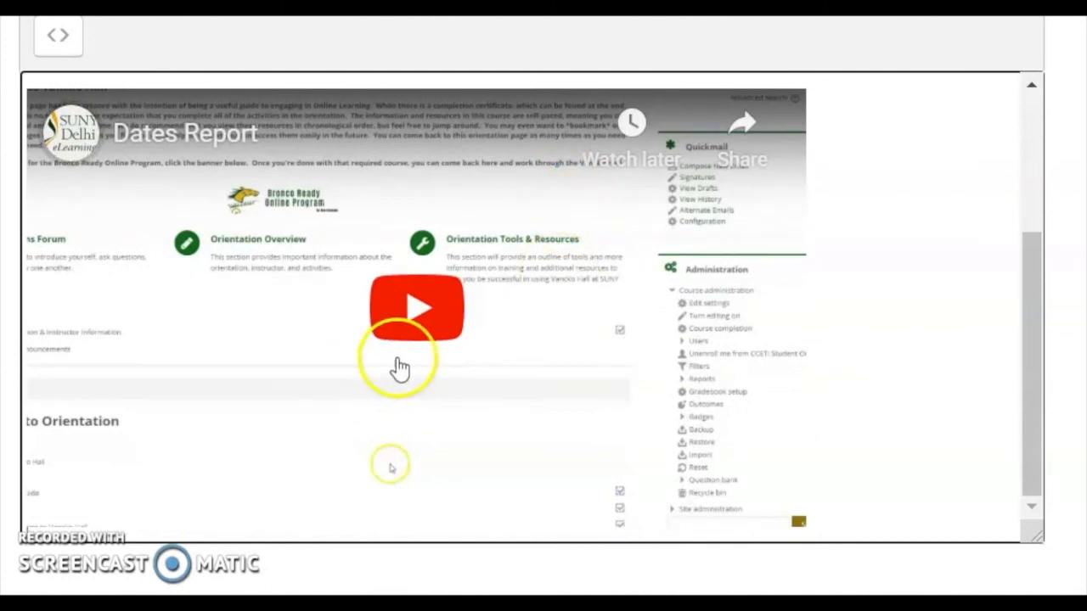
pyautogui.scroll(3, 395, 366)
pyautogui.click(31, 215)
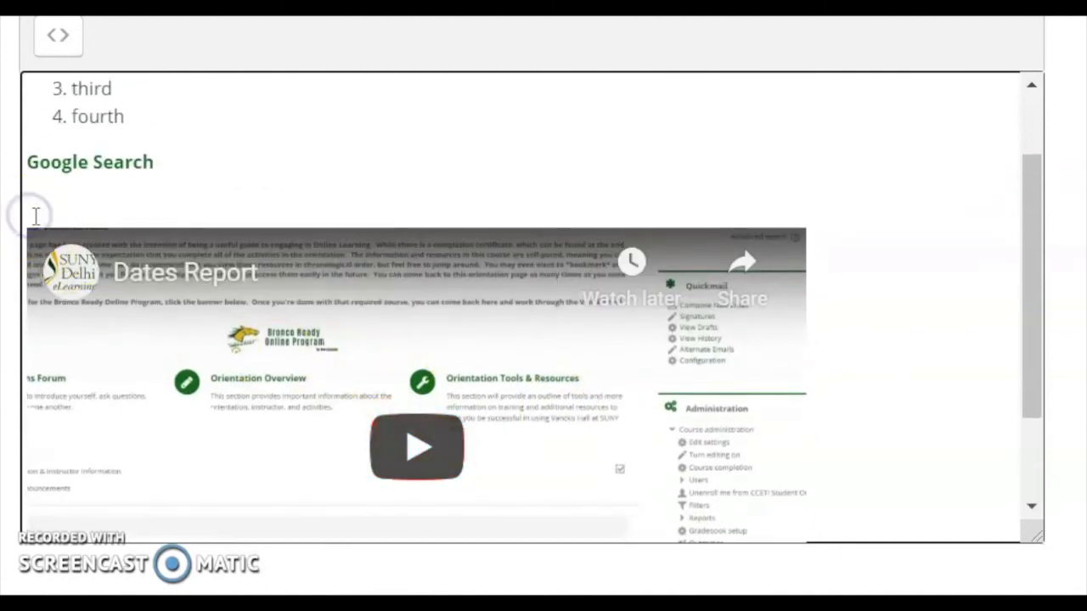
pyautogui.scroll(-2, 390, 476)
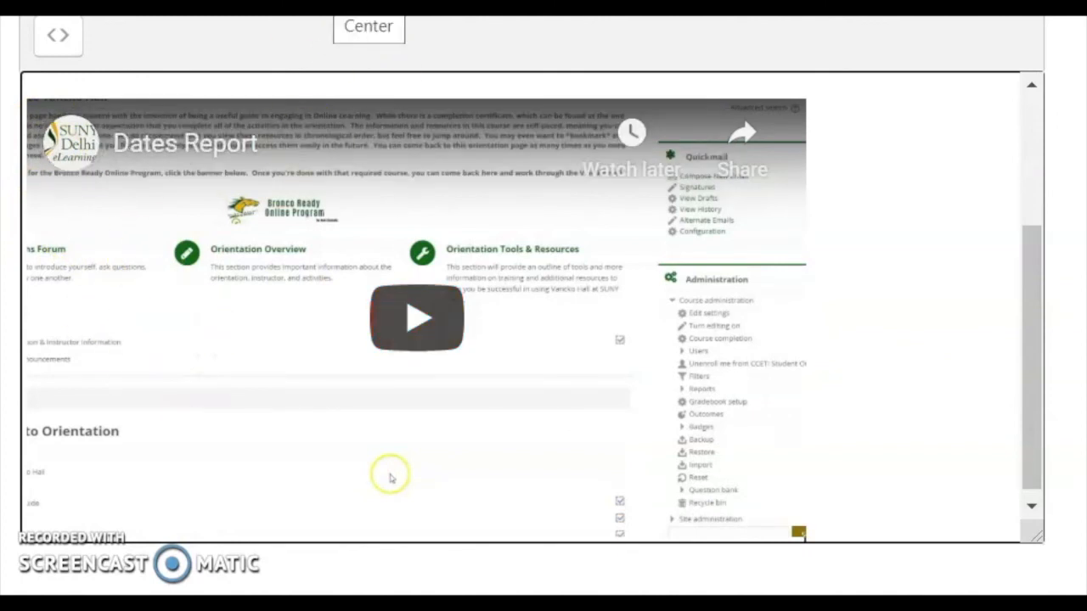
pyautogui.scroll(3, 552, 283)
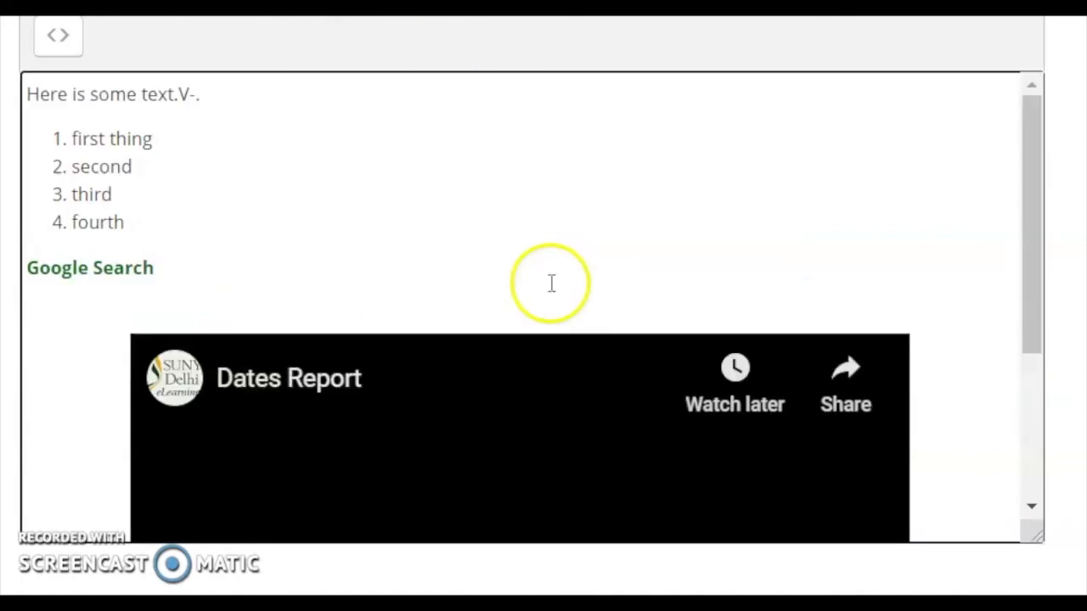
# - Play the embedded Dates Report video briefly to test it, and pause it
pyautogui.click(583, 266)
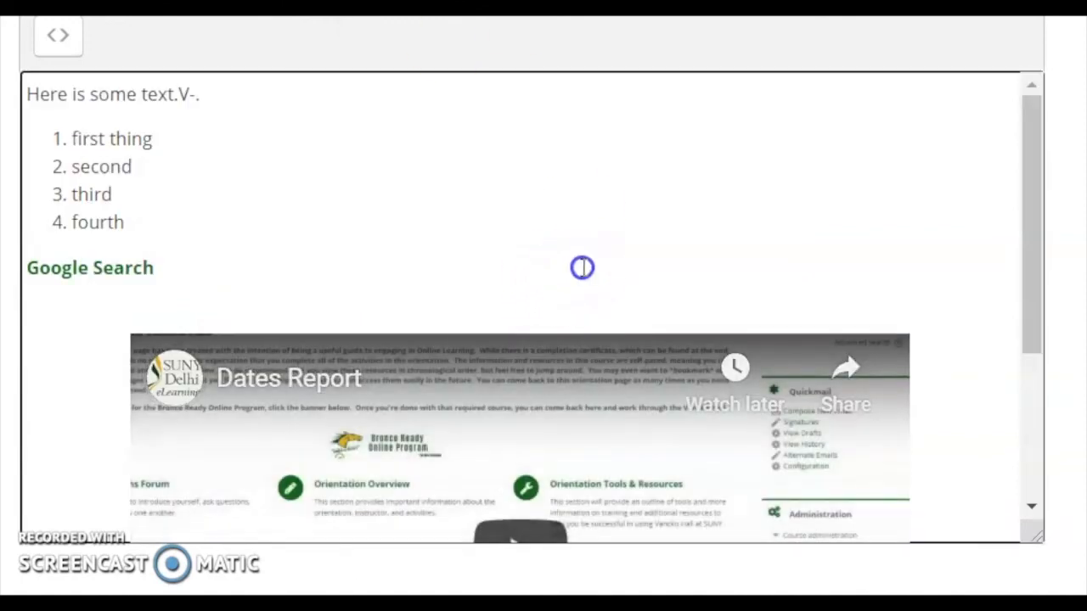
pyautogui.scroll(-5, 705, 228)
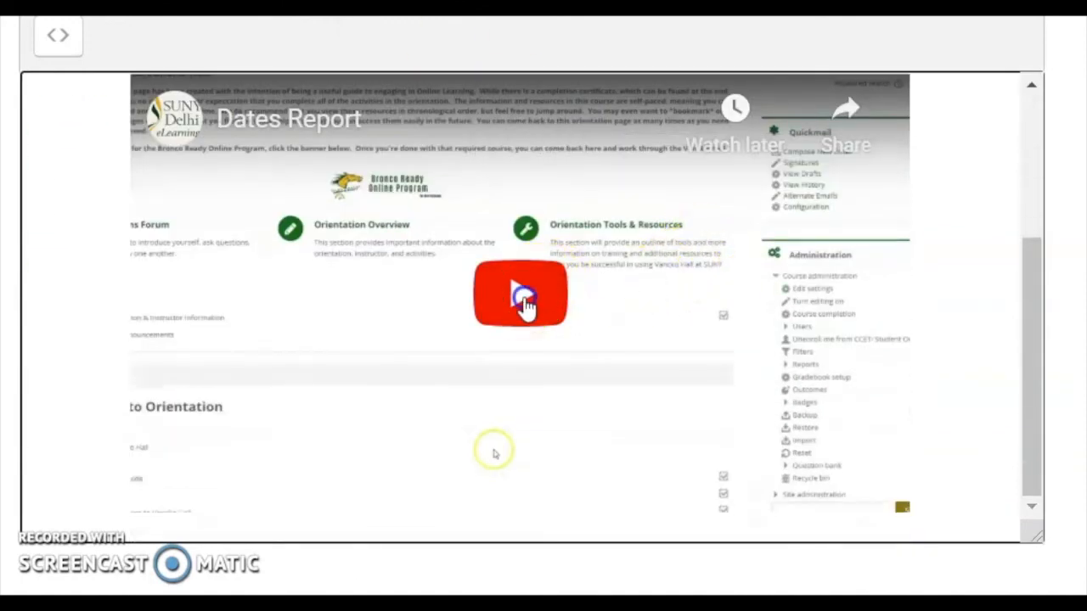
pyautogui.click(519, 292)
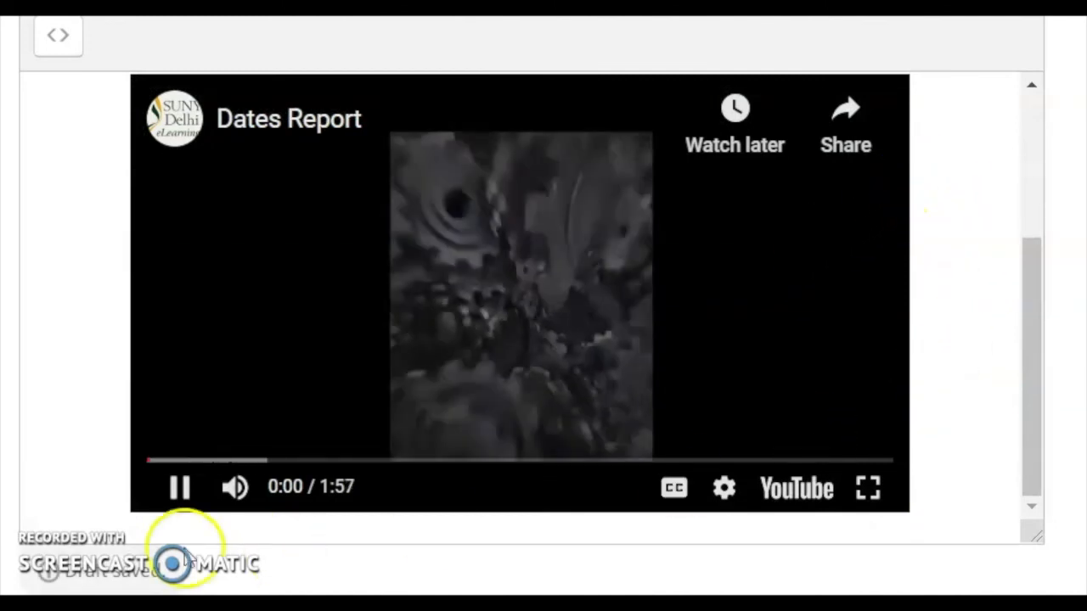
pyautogui.click(183, 491)
pyautogui.scroll(5, 960, 250)
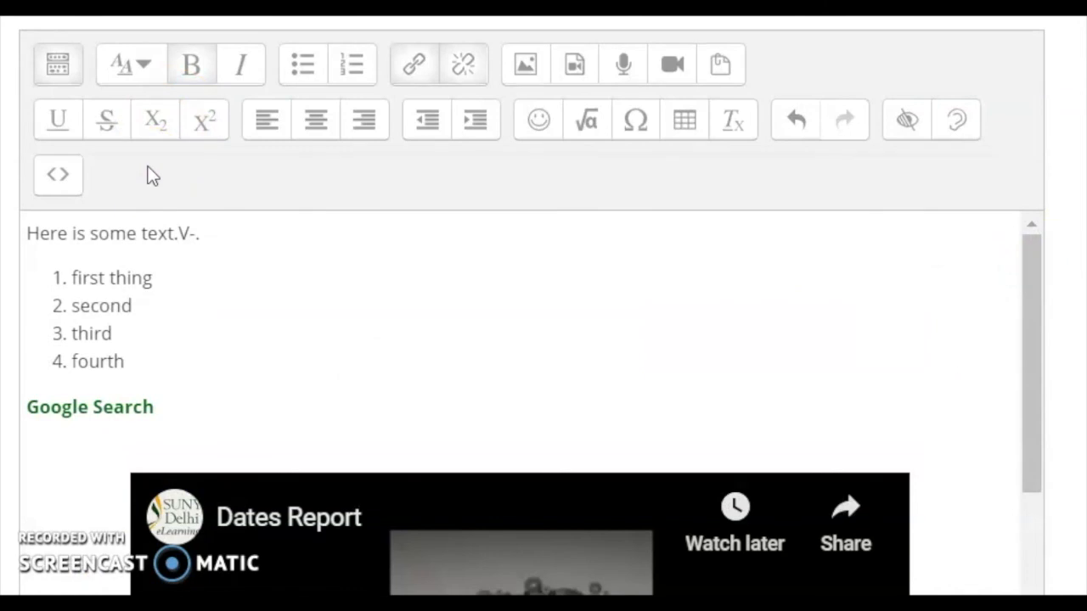
pyautogui.click(154, 157)
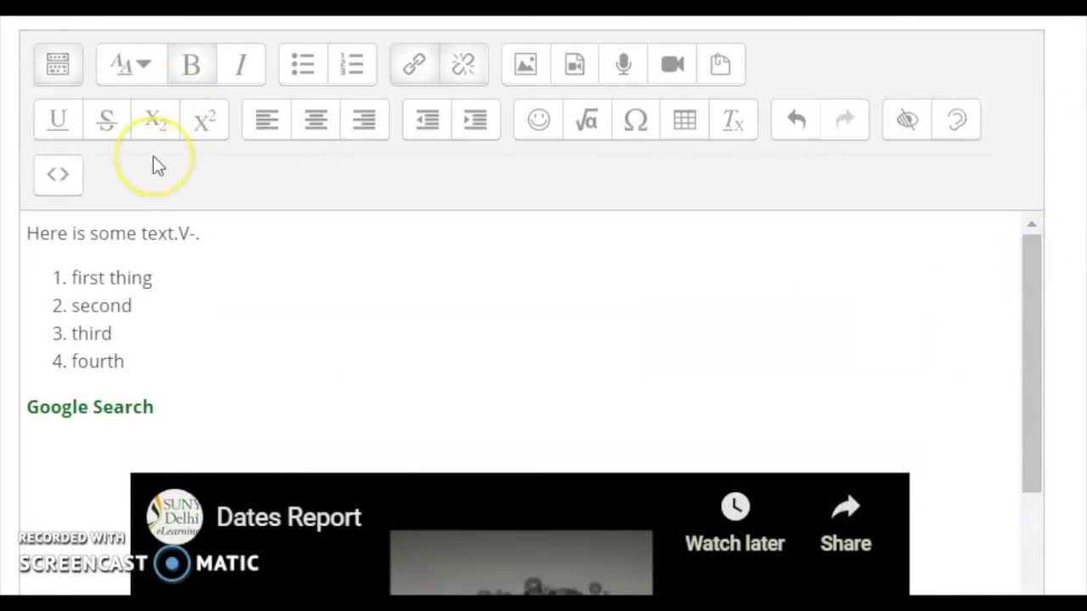
pyautogui.click(151, 136)
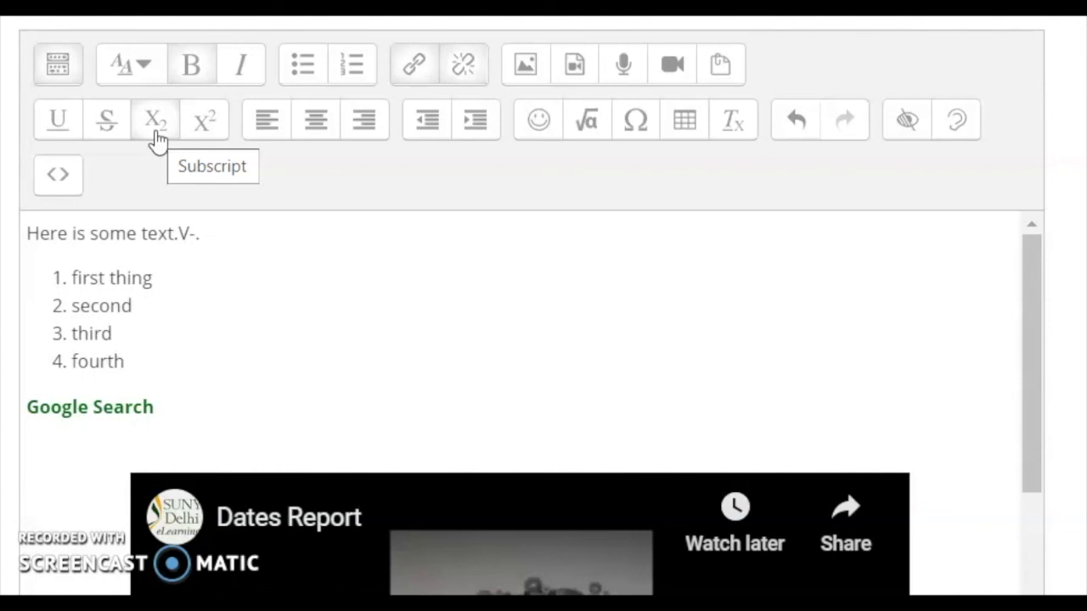
pyautogui.click(152, 155)
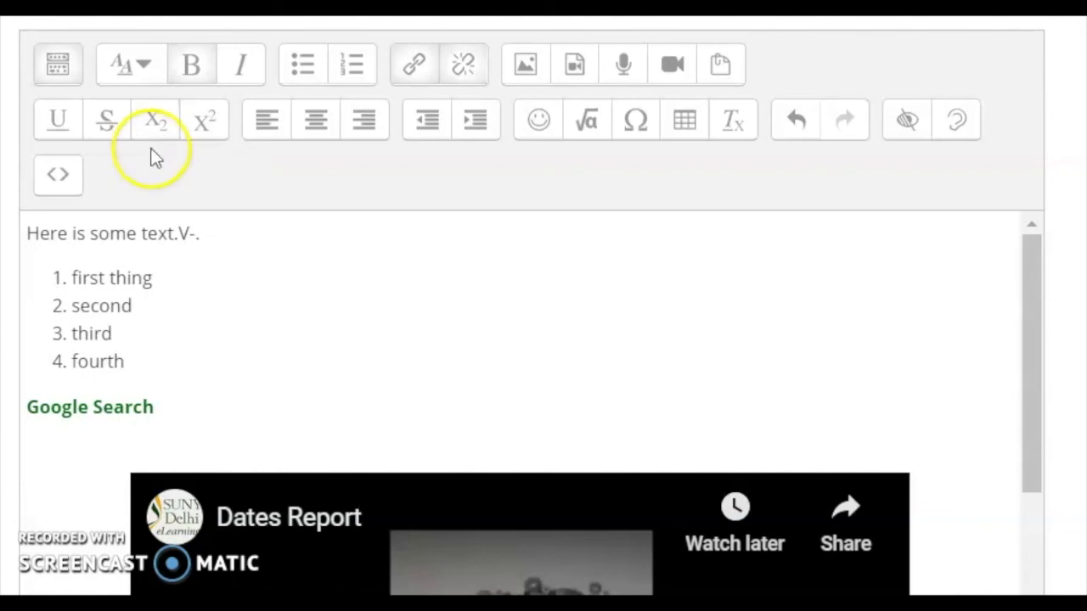